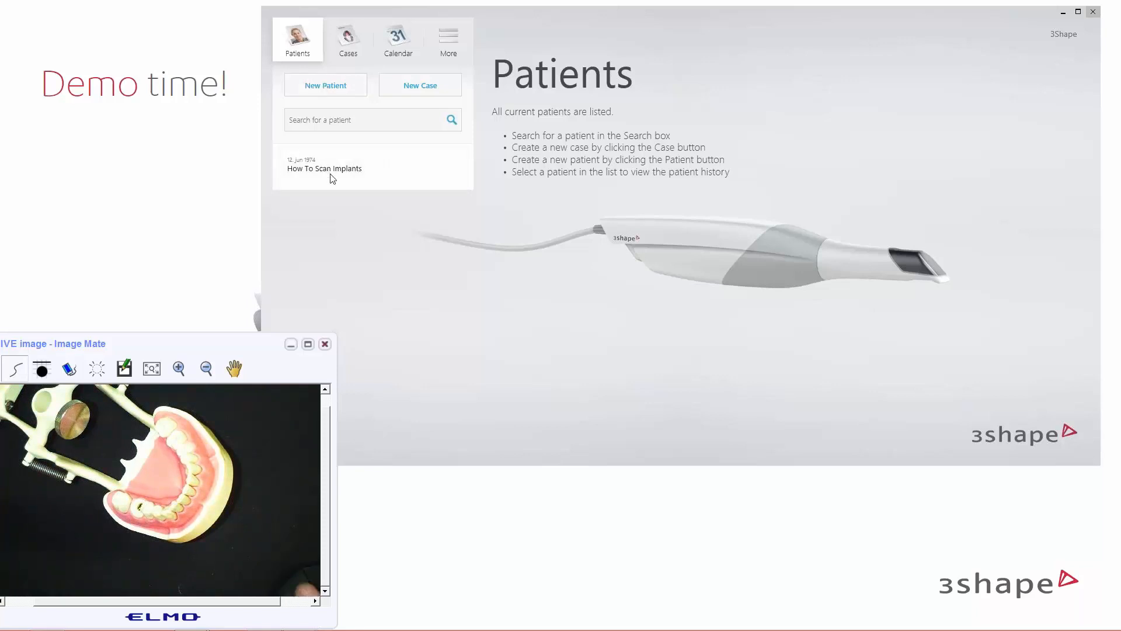
Create a new case with 3Shape EventLab as its Send to receiver
click(411, 87)
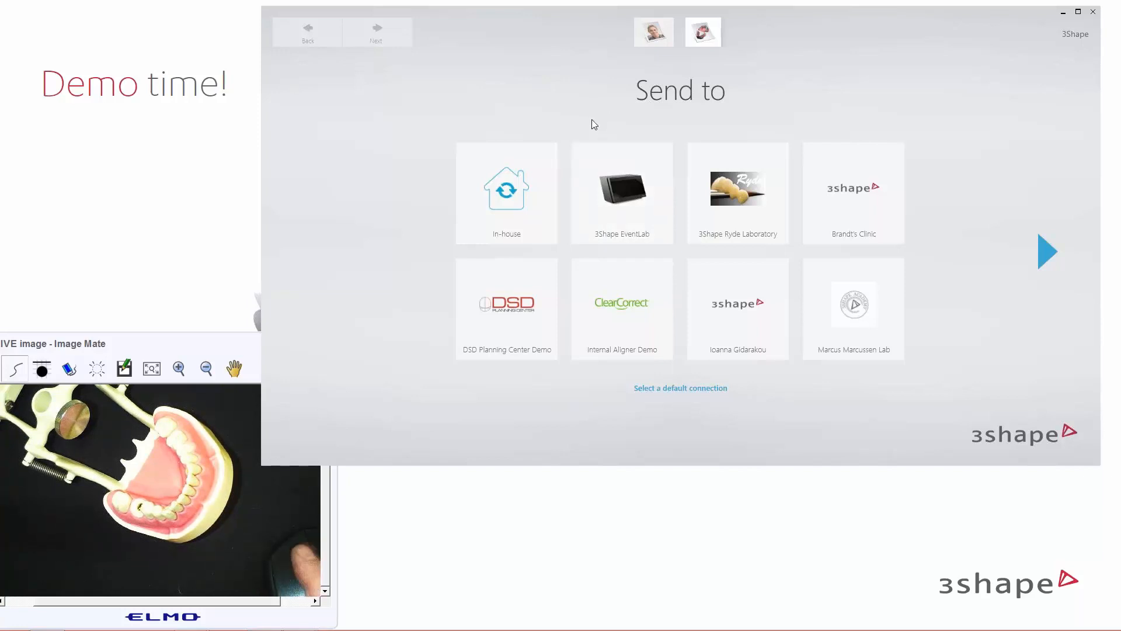
click(601, 175)
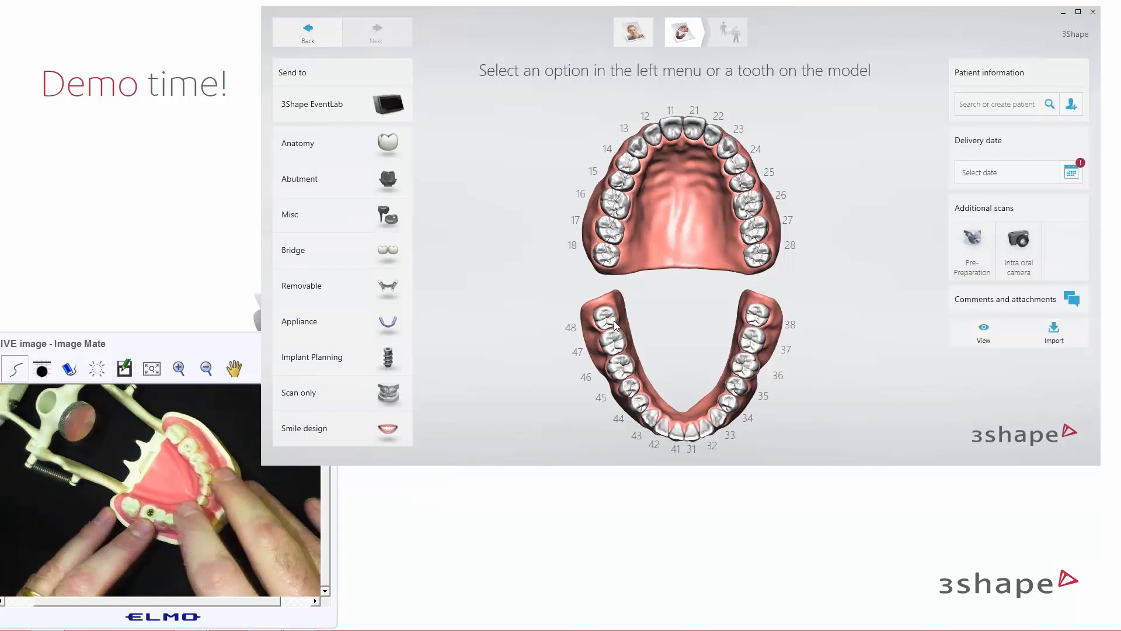
Mark tooth 46 as a Screw Retained Crown implant and browse manufacturers to Nobel Biocare
click(616, 370)
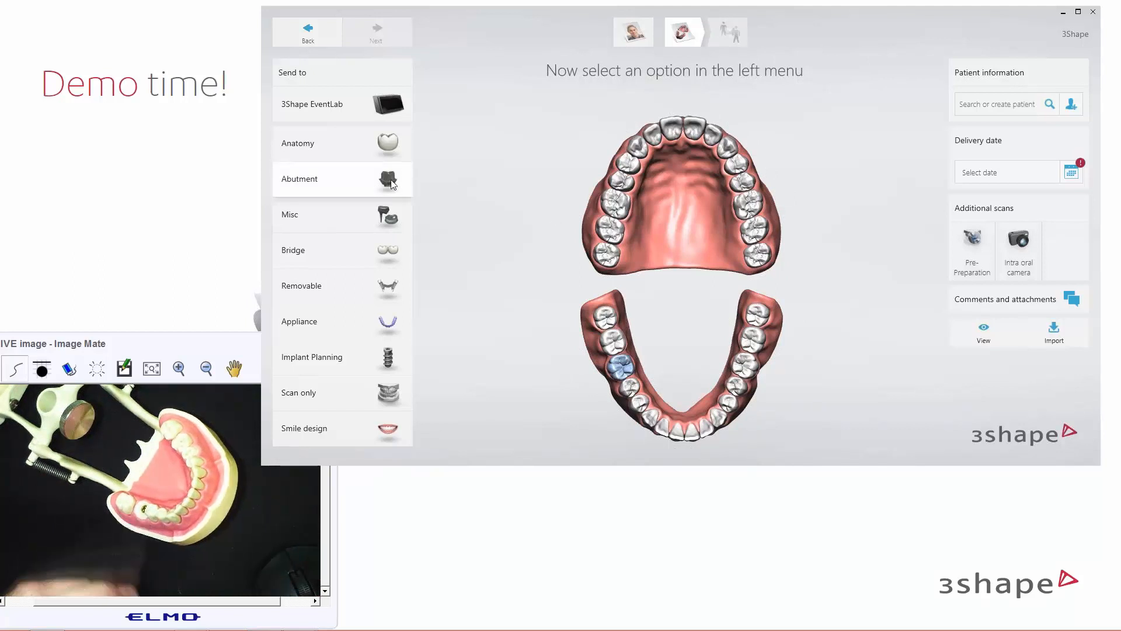
click(391, 184)
click(528, 182)
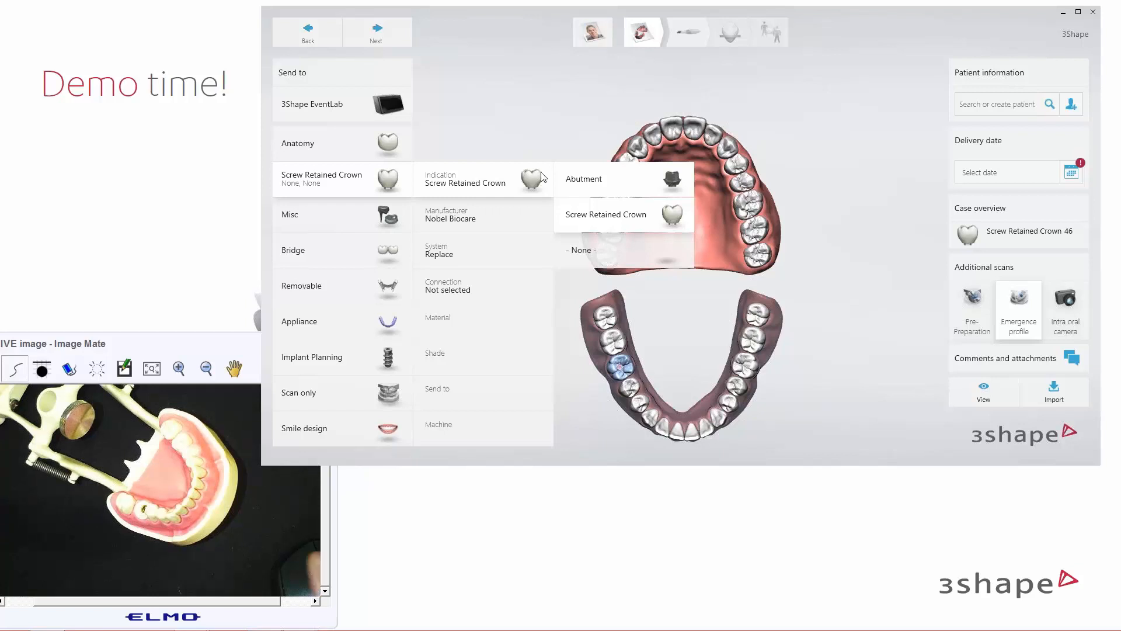
click(509, 215)
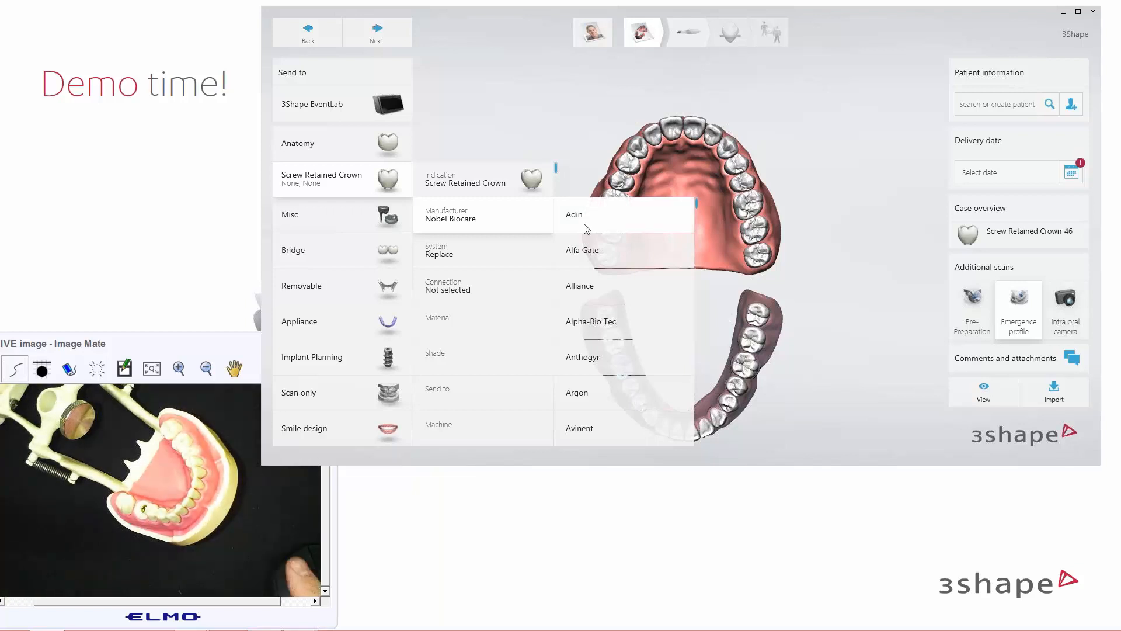
scroll(600, 260, down, 5)
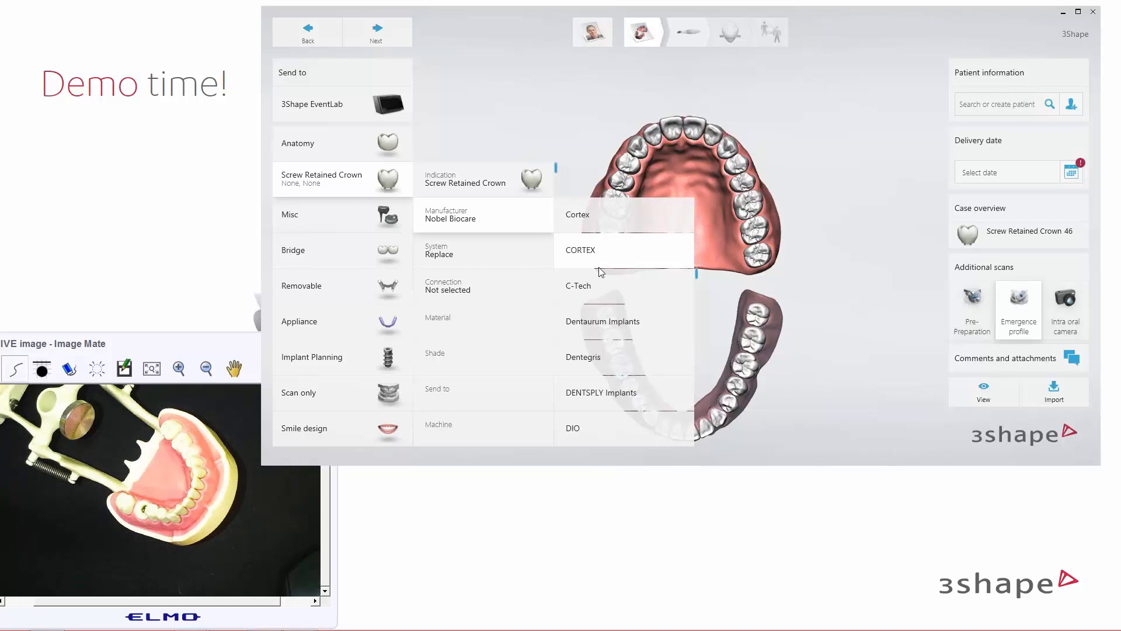
scroll(600, 271, down, 6)
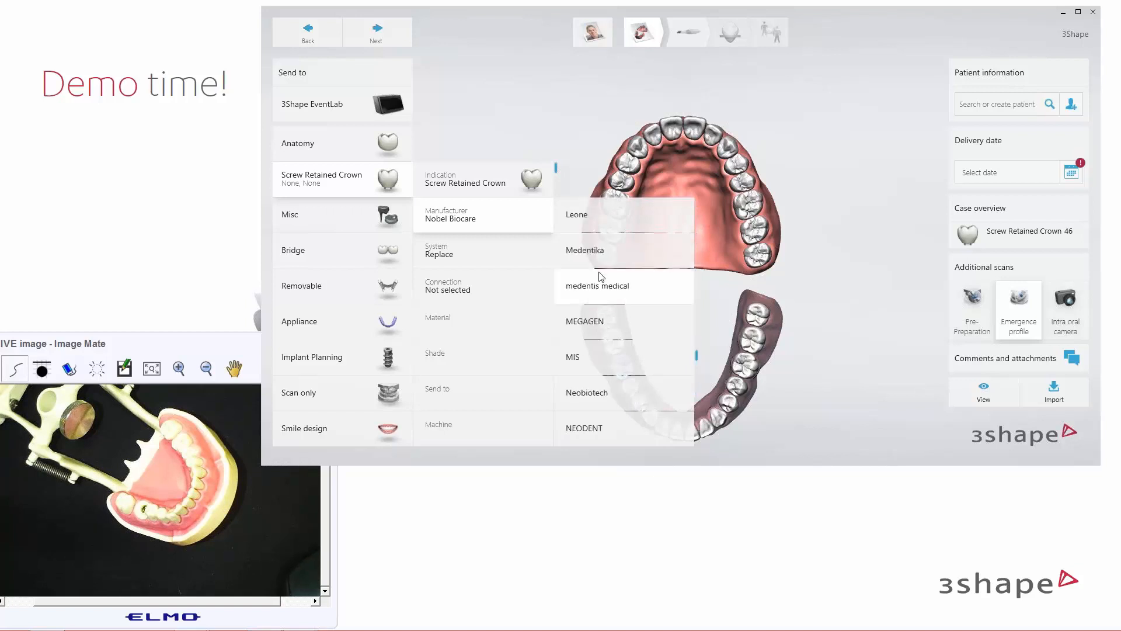
scroll(602, 275, up, 11)
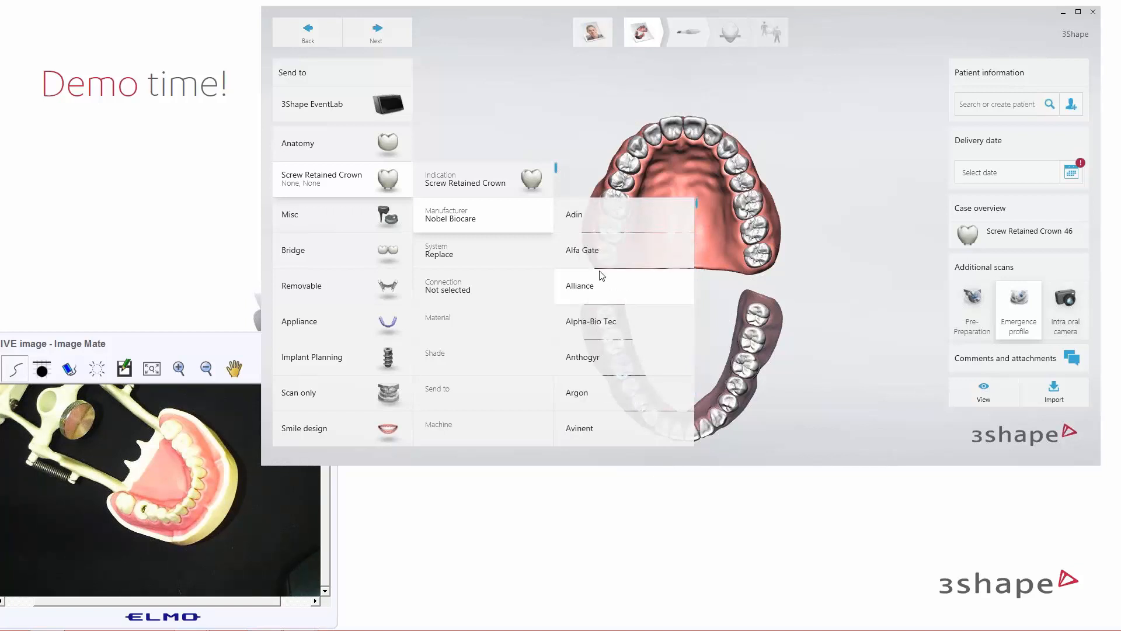
Give tooth 46 the Replace system, RP connection and Zirconia with Ti-Base material
click(477, 252)
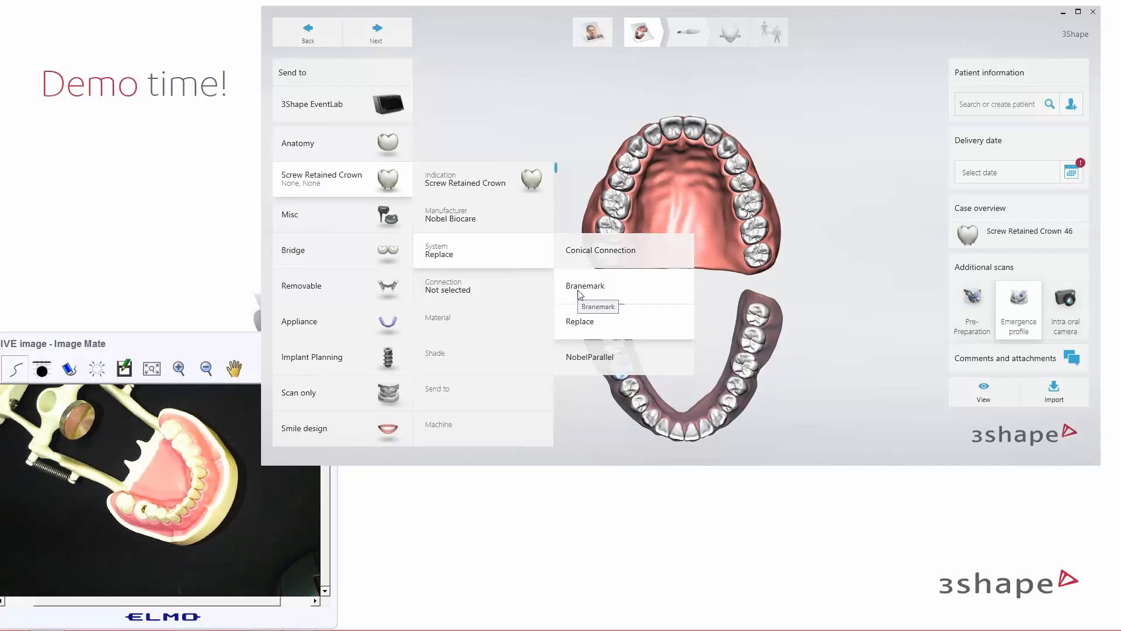
click(501, 292)
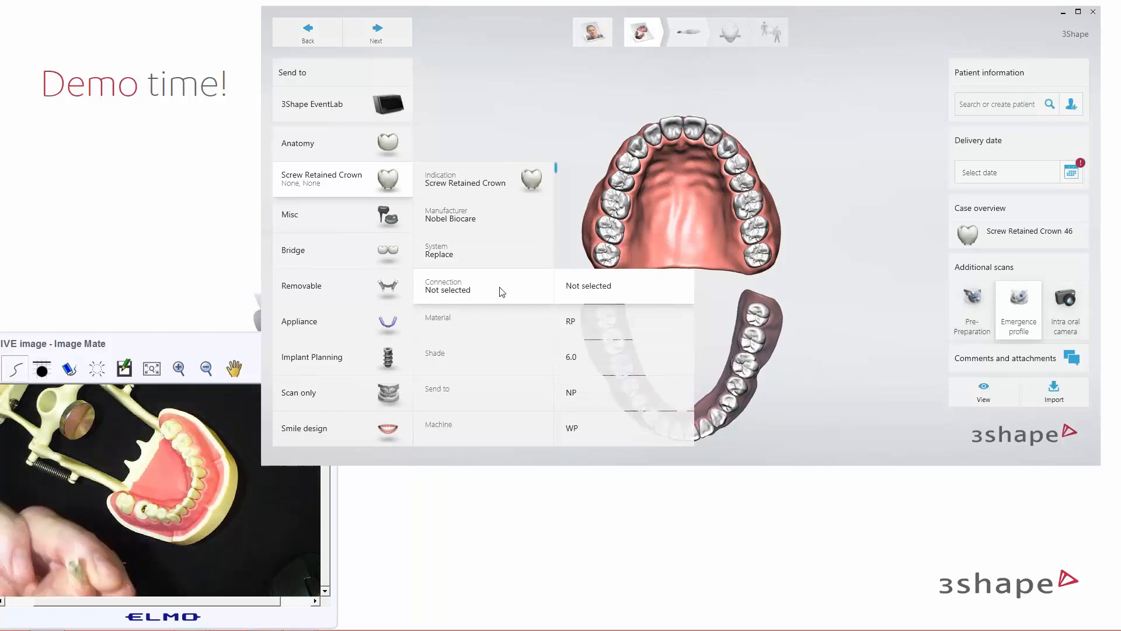
click(587, 331)
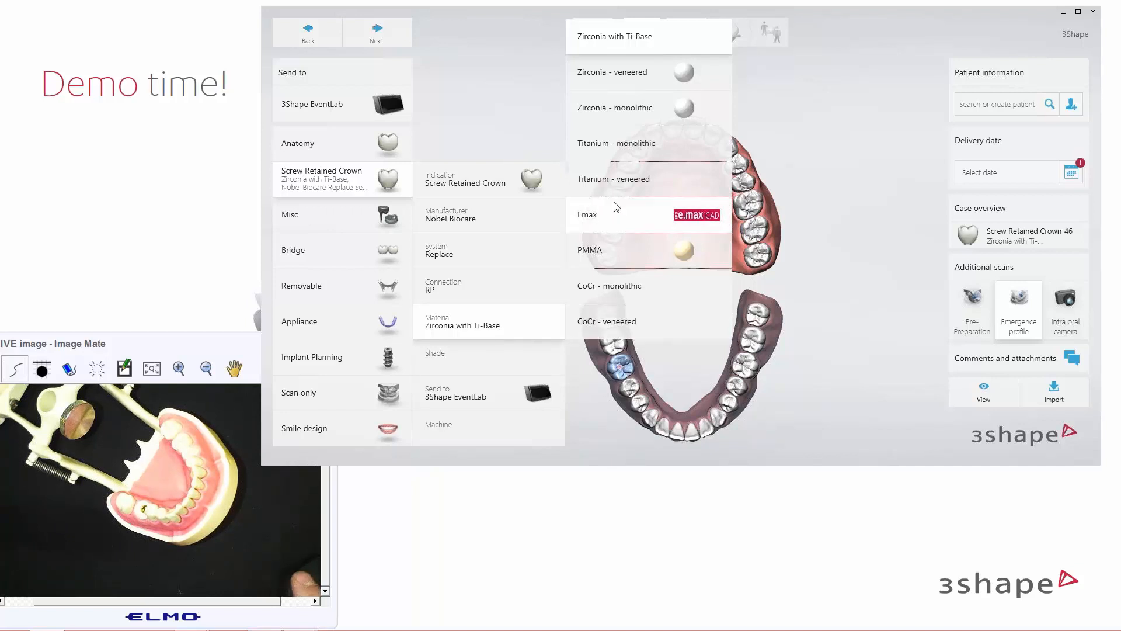
click(605, 38)
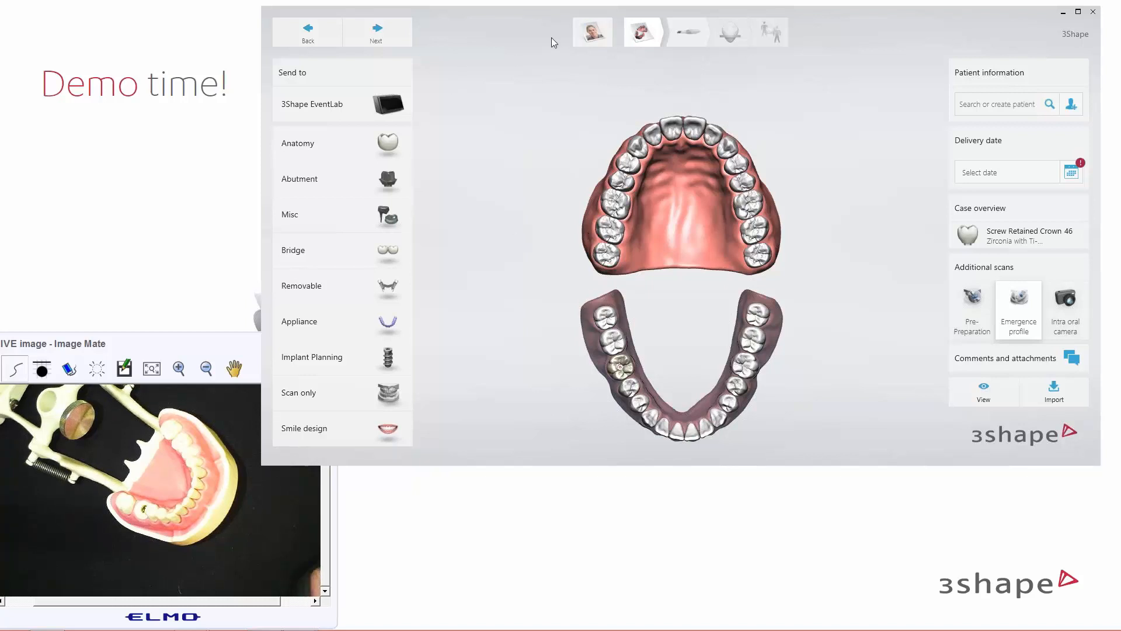
Finish the order and open the General > Order form settings under More
click(595, 33)
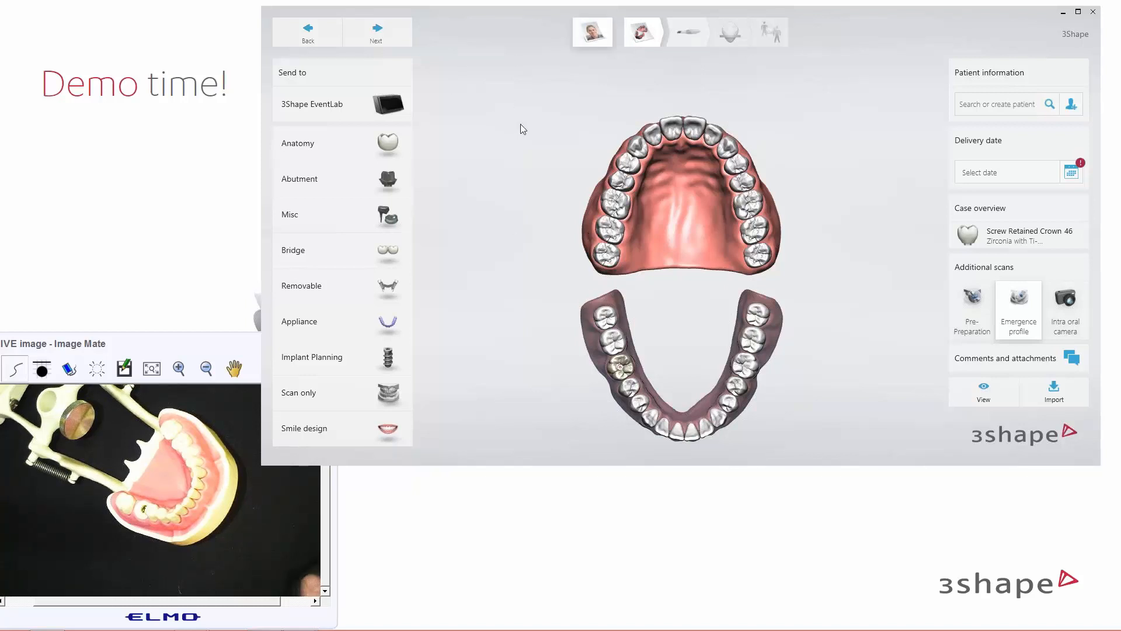
click(449, 38)
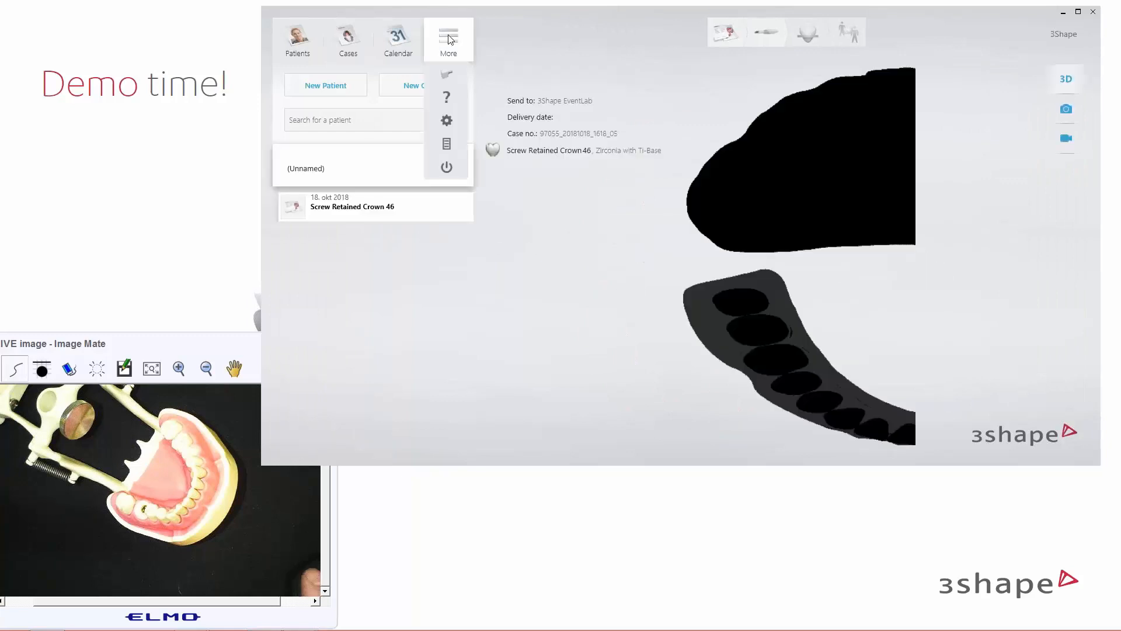
click(447, 121)
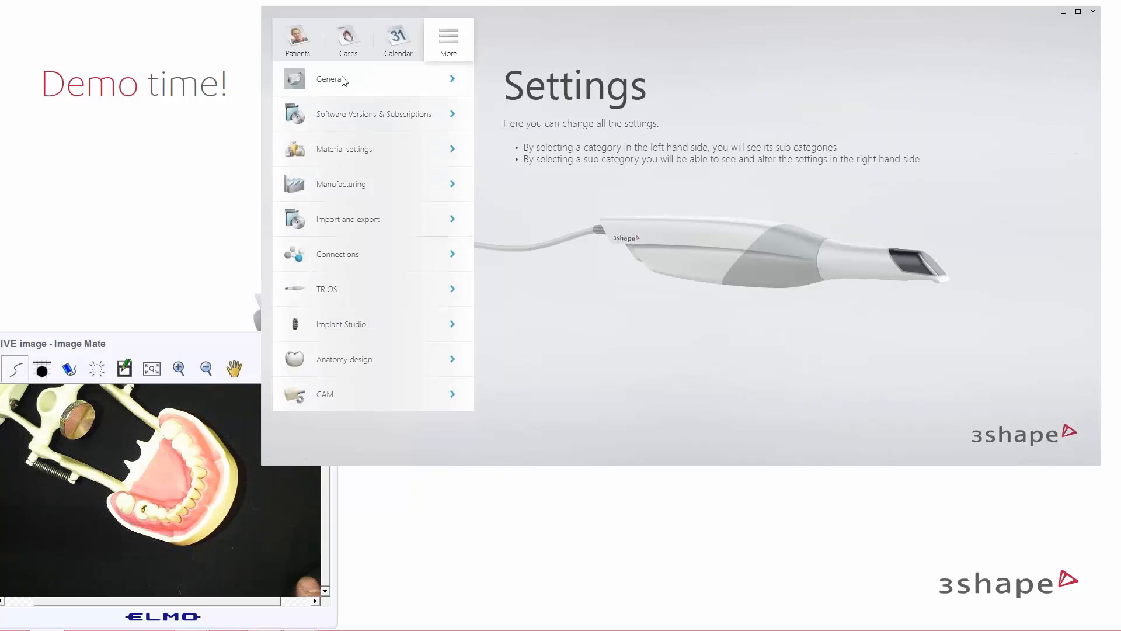
click(344, 85)
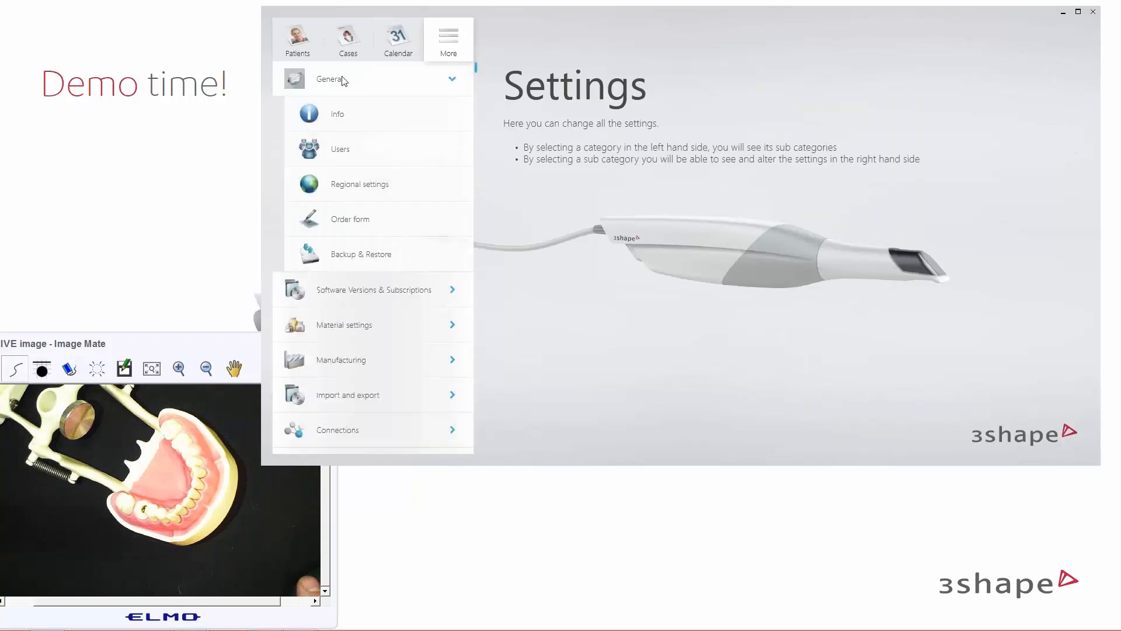
click(353, 221)
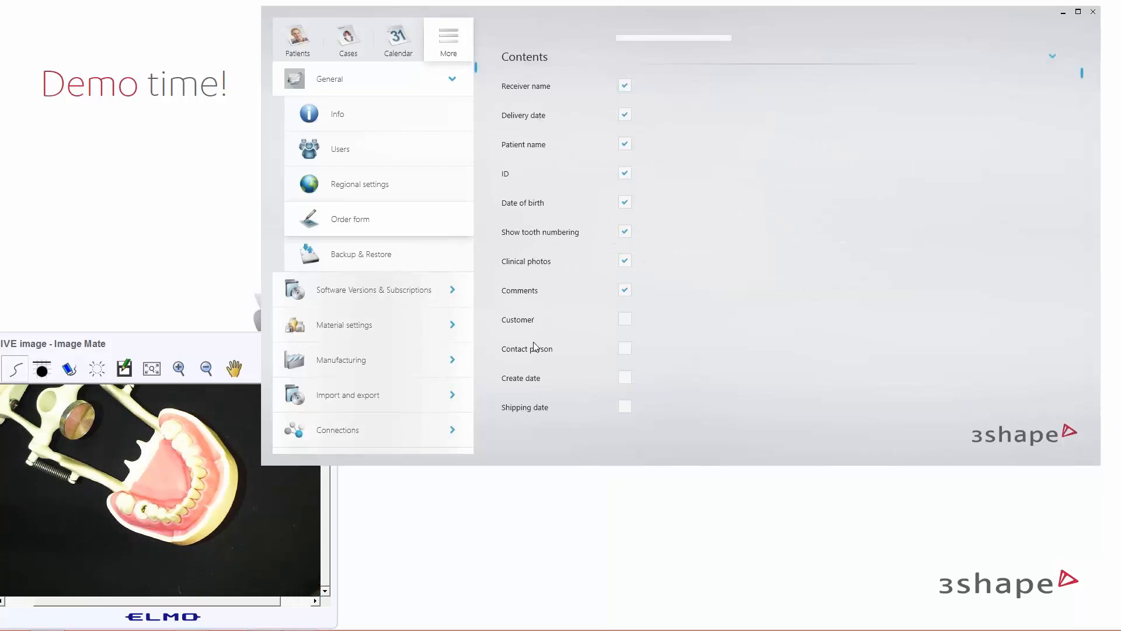
Toggle Show tooth numbering off and back on, then return to Patients, saving the settings
scroll(537, 350, down, 1)
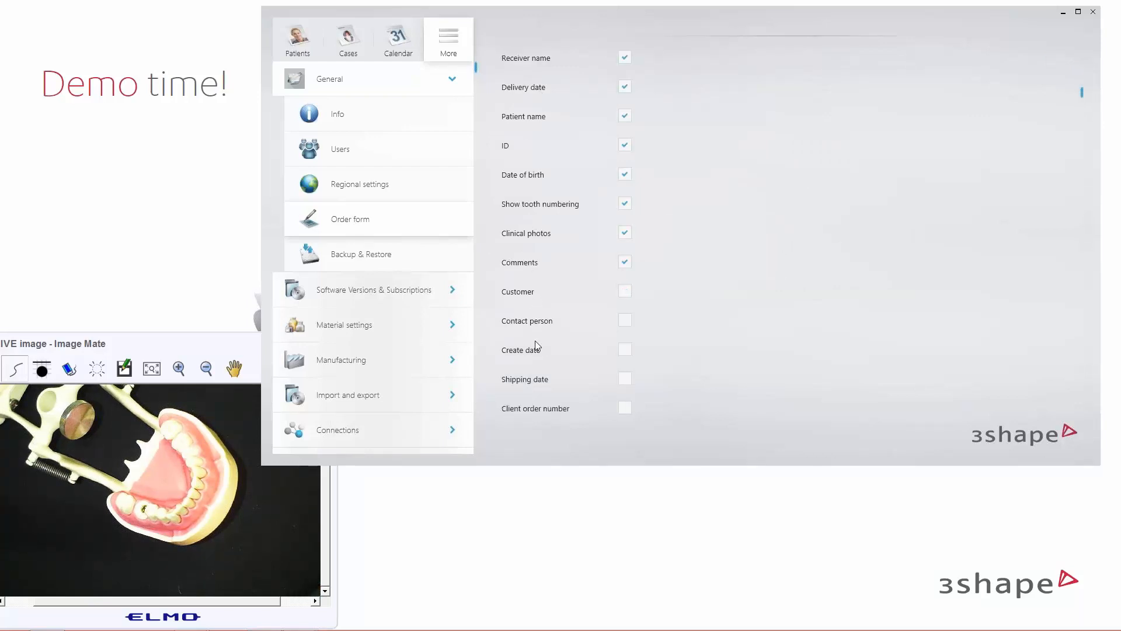
scroll(535, 344, up, 2)
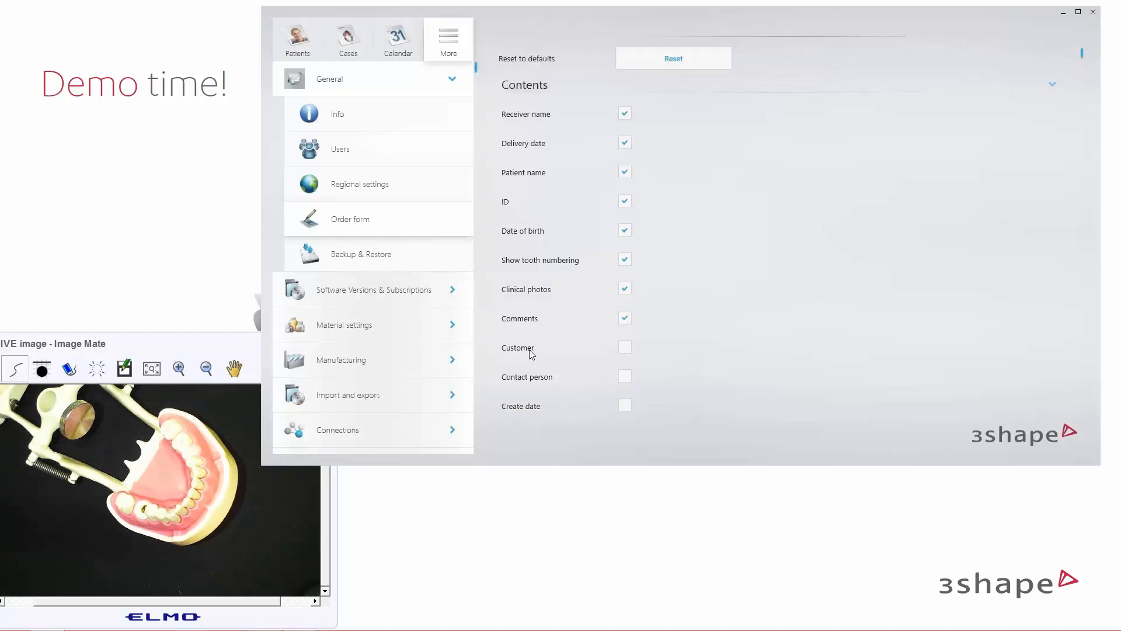
click(625, 260)
click(624, 260)
click(290, 42)
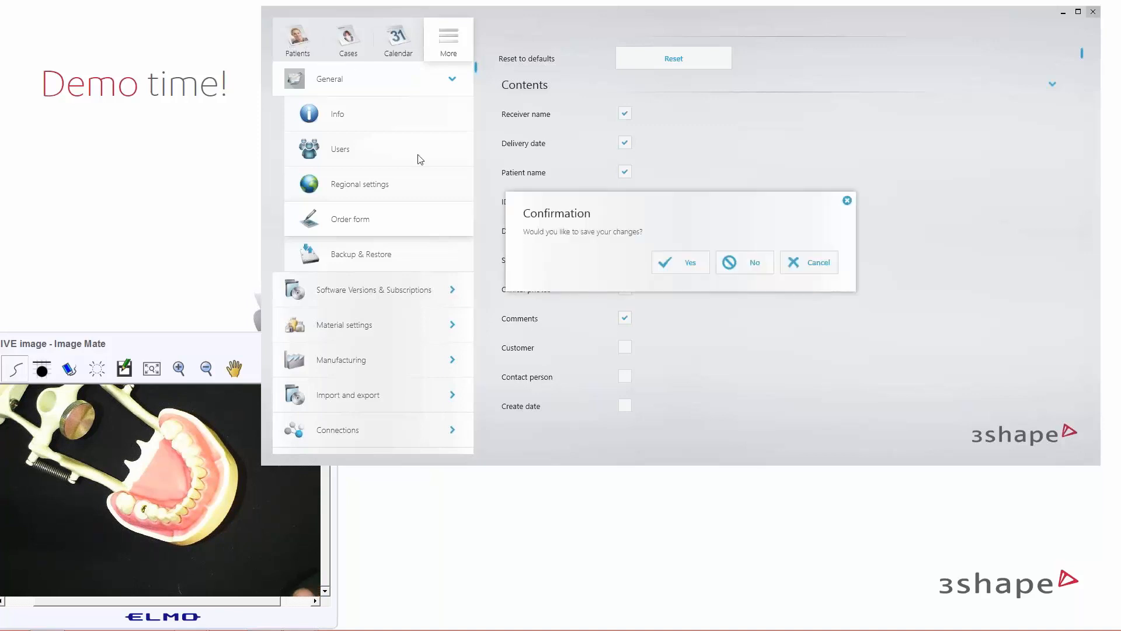
click(683, 265)
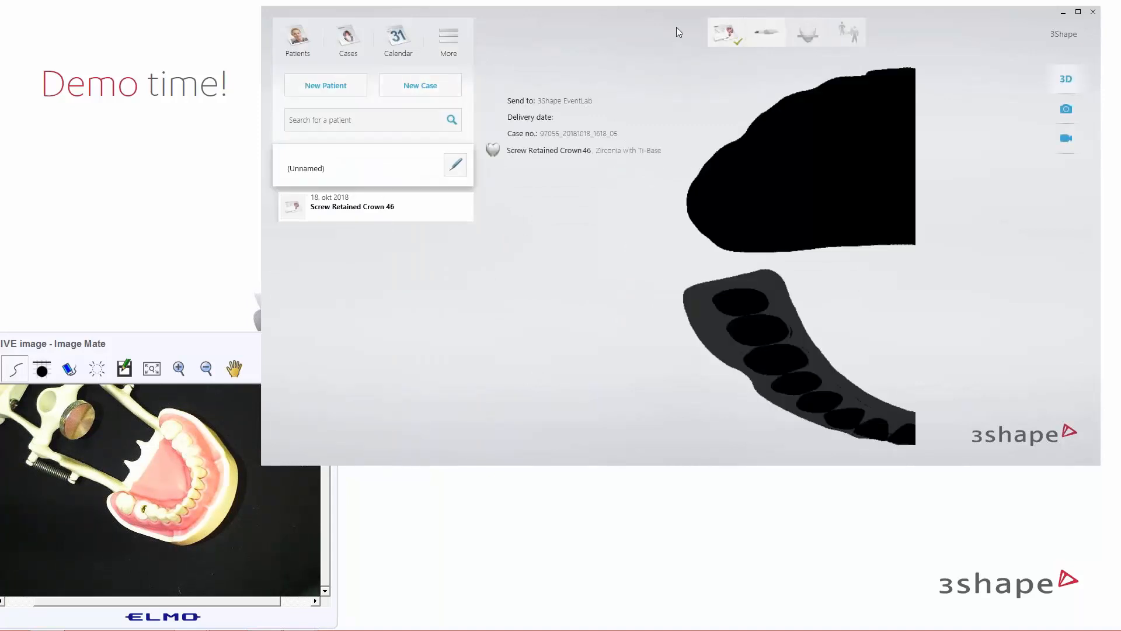
Open the Screw Retained Crown 46 case and zoom into its 3D jaw preview
click(719, 35)
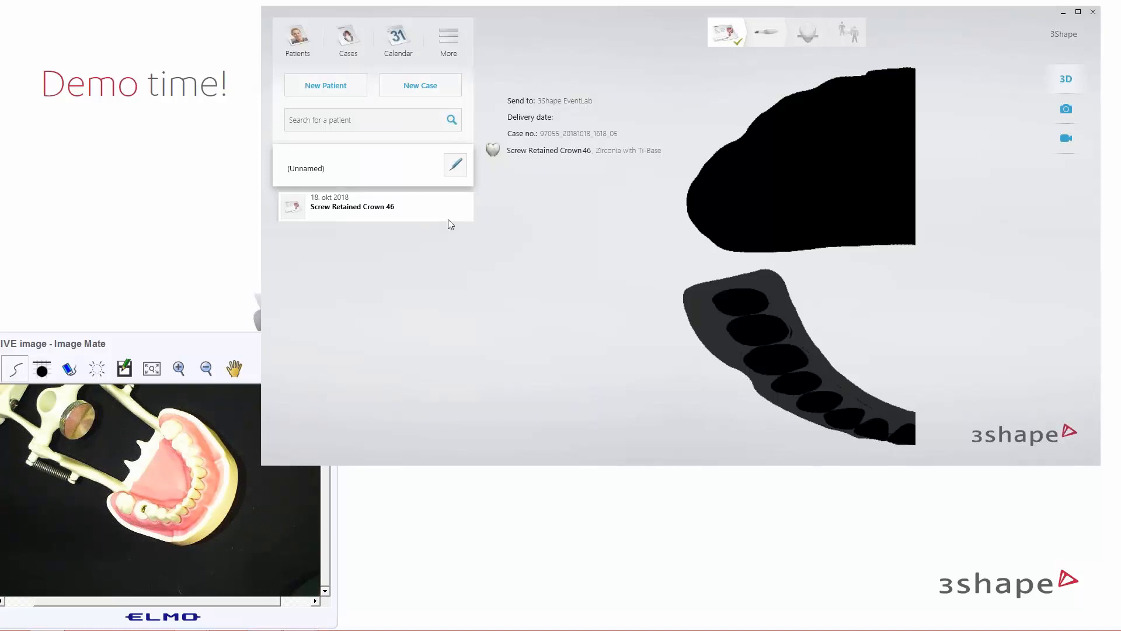
click(409, 206)
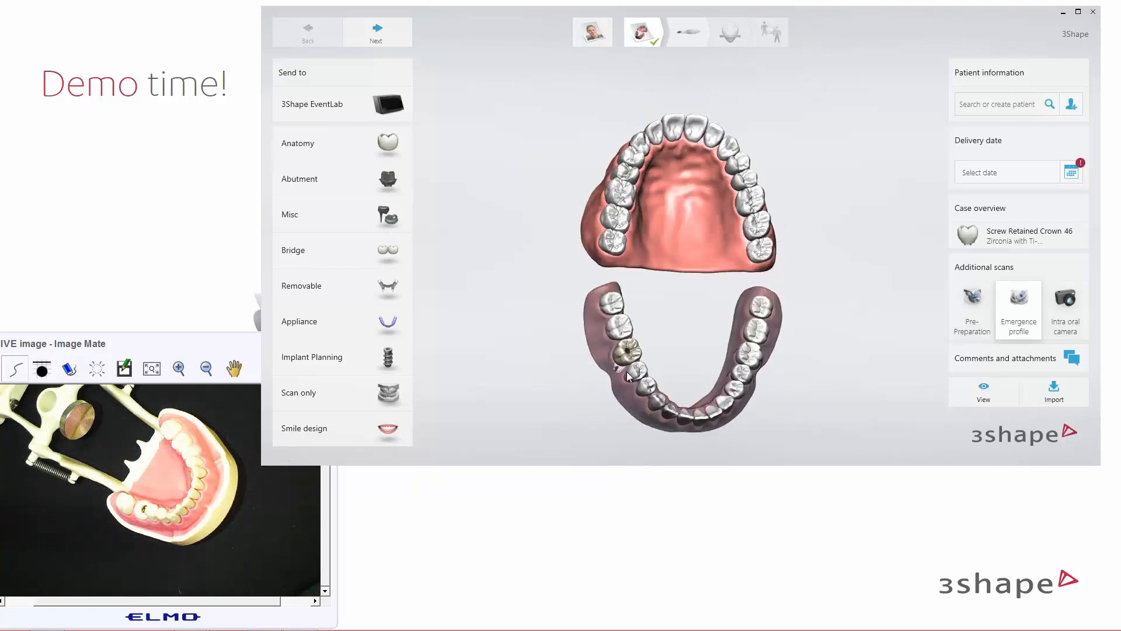
right_drag(626, 371, 693, 310)
scroll(692, 303, up, 2)
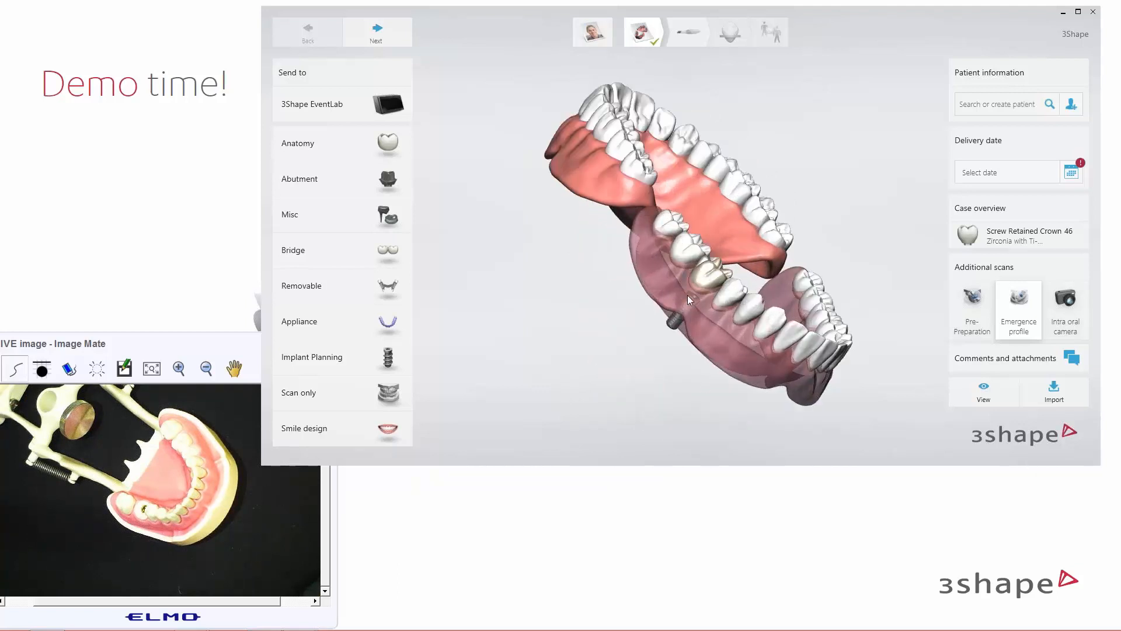
scroll(680, 291, up, 2)
scroll(672, 286, up, 2)
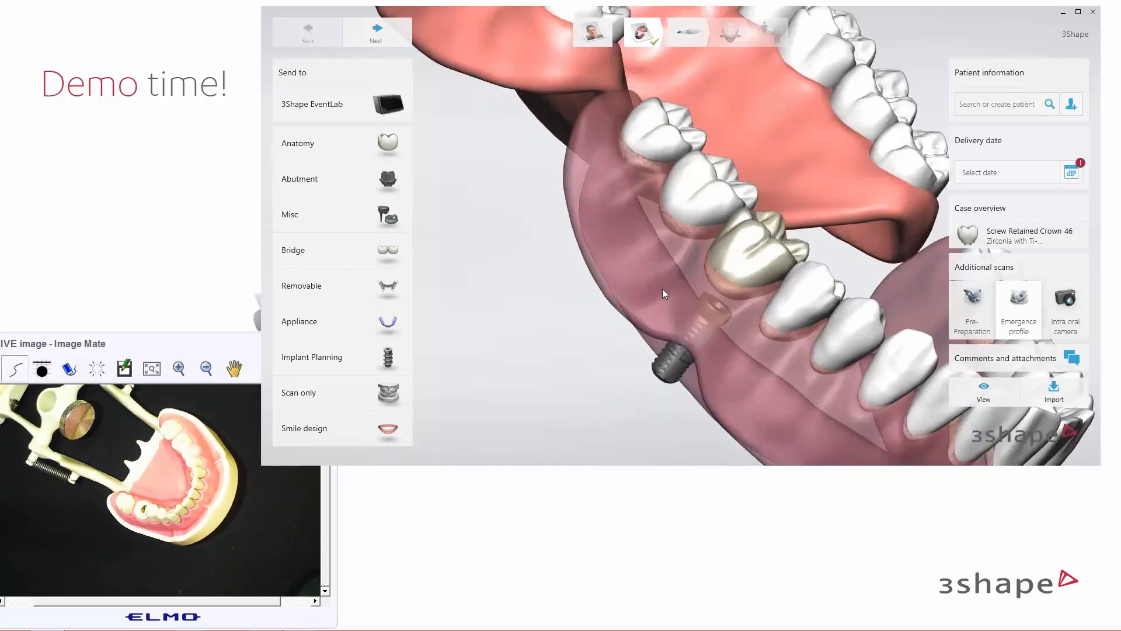
scroll(662, 289, up, 2)
Rotate the preview to show the lower arch from above, then proceed to scanning
right_drag(785, 306, 773, 355)
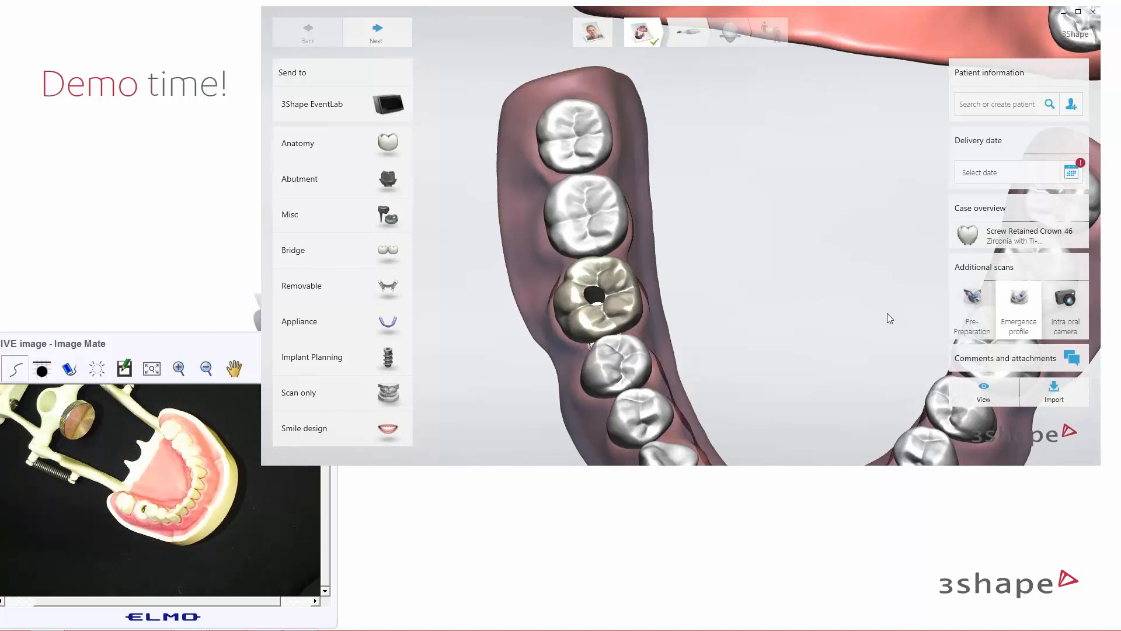
right_drag(766, 247, 814, 221)
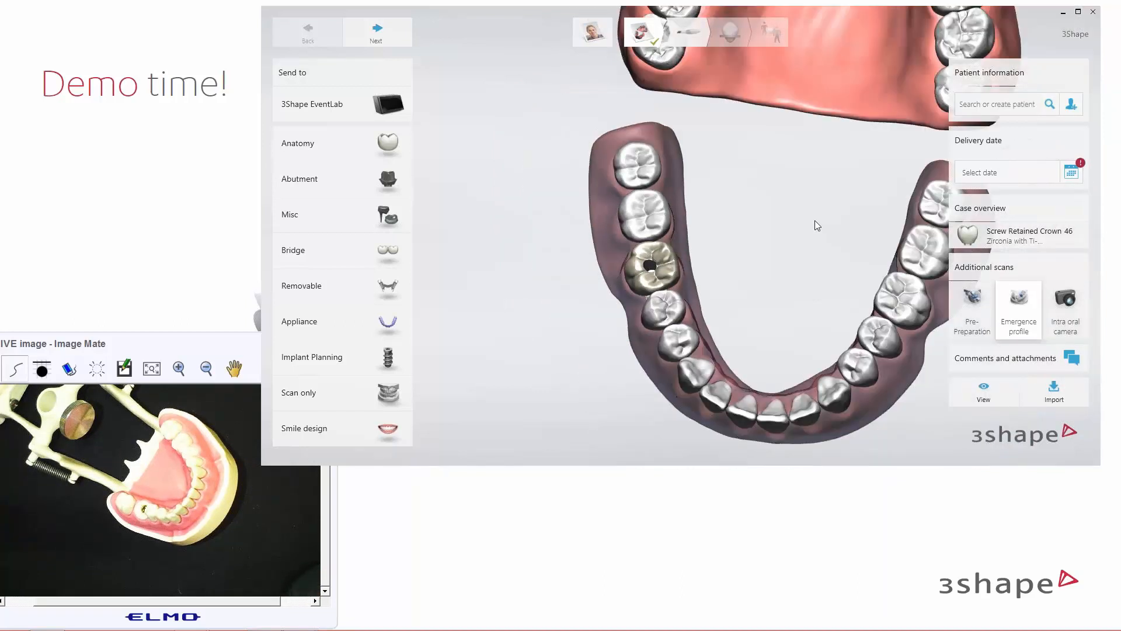
middle_drag(815, 220, 732, 206)
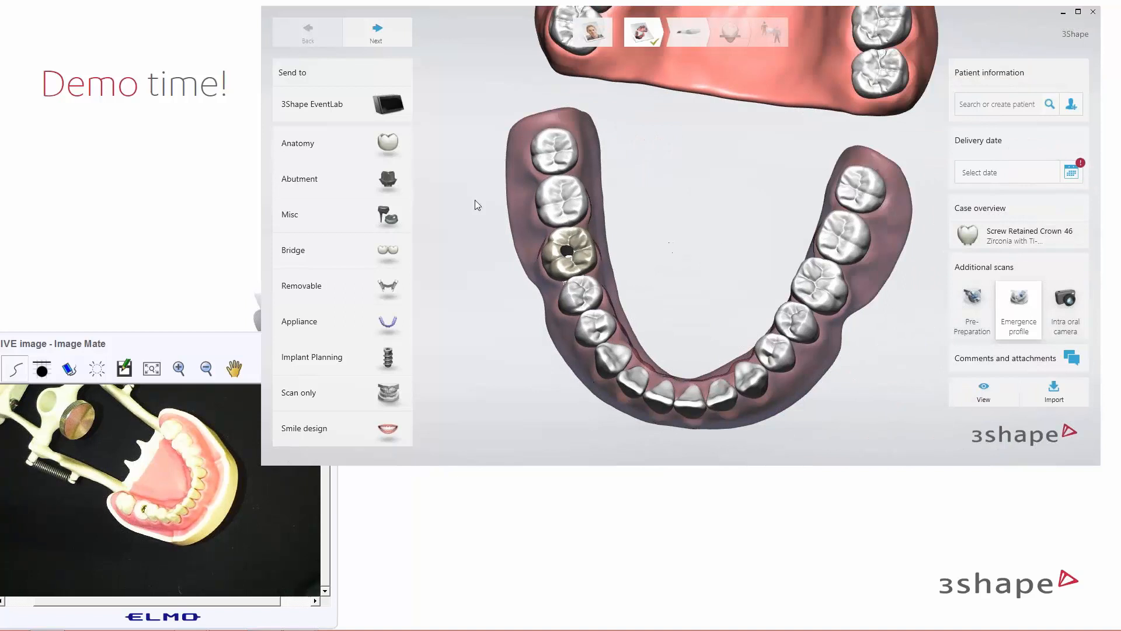
click(384, 37)
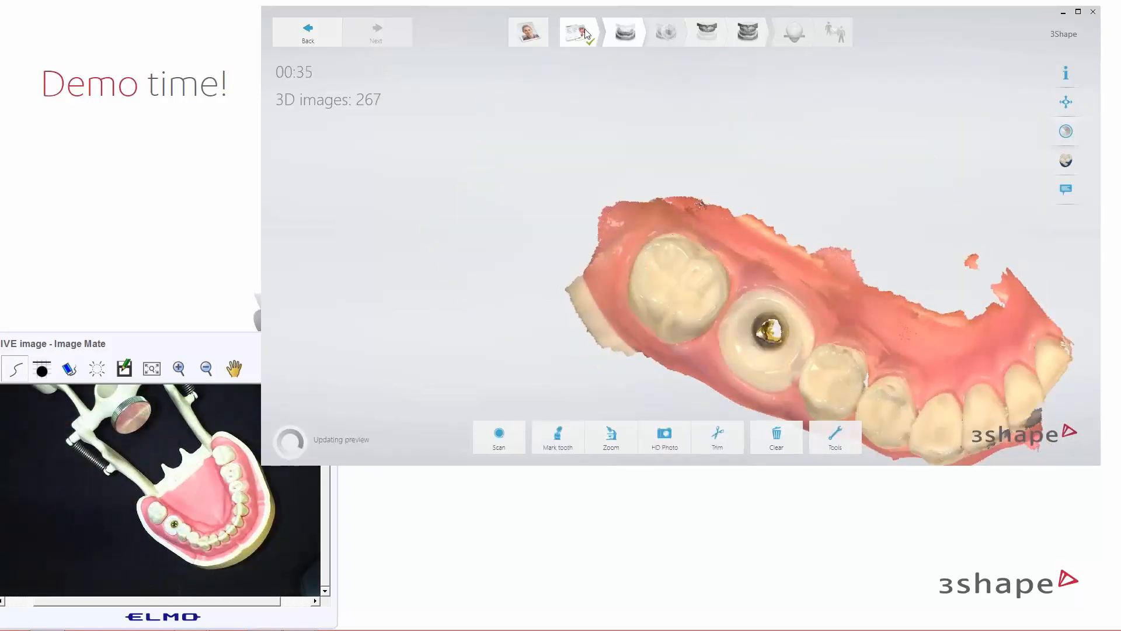
Orbit and zoom the lower scan to an occlusal close-up of the implant at 46
right_drag(831, 195, 816, 254)
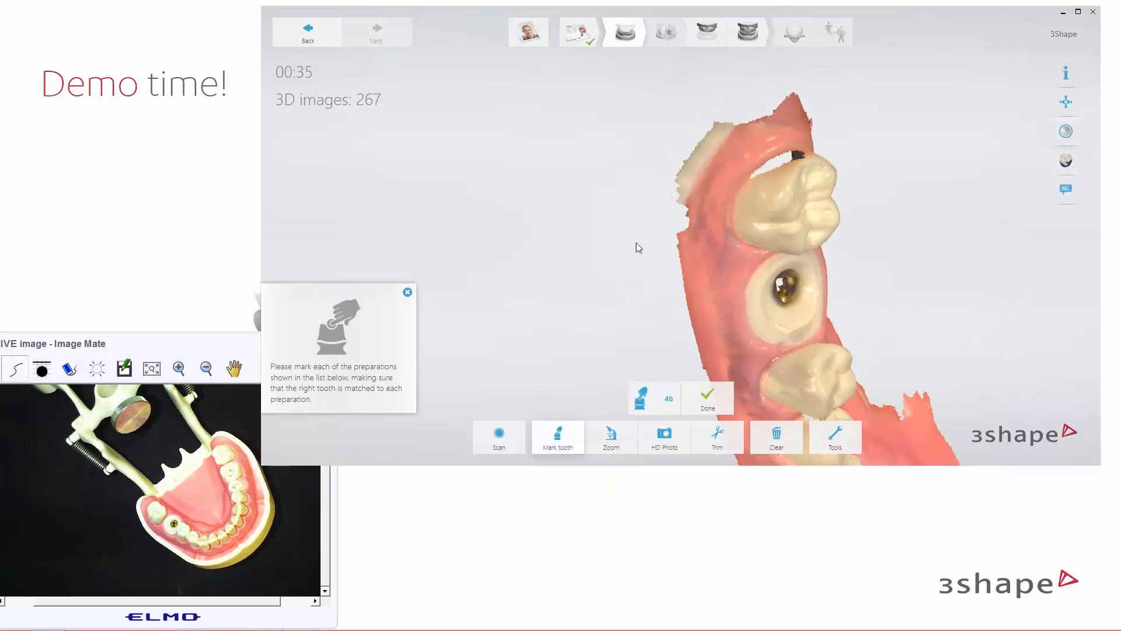
middle_drag(636, 243, 632, 243)
right_drag(632, 243, 629, 289)
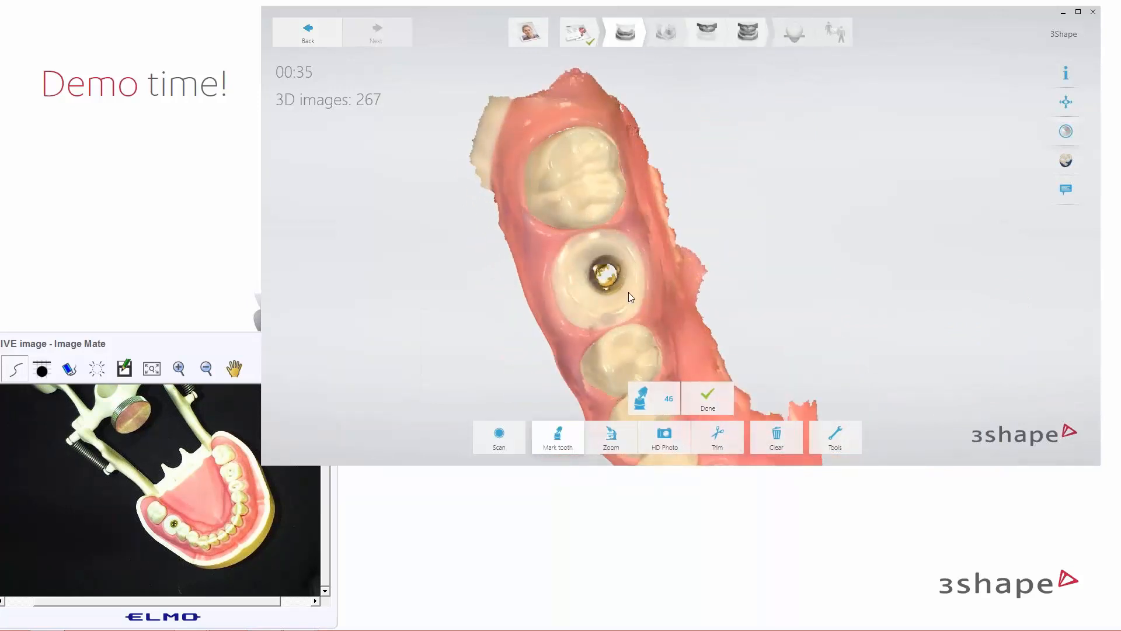
scroll(629, 289, up, 2)
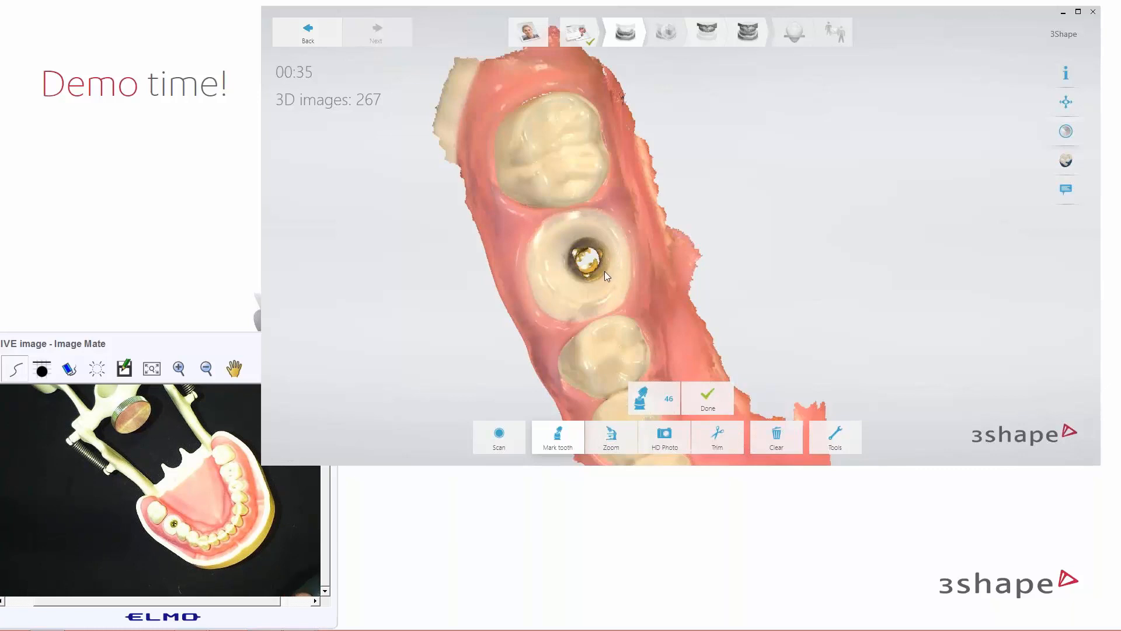
right_drag(594, 280, 583, 280)
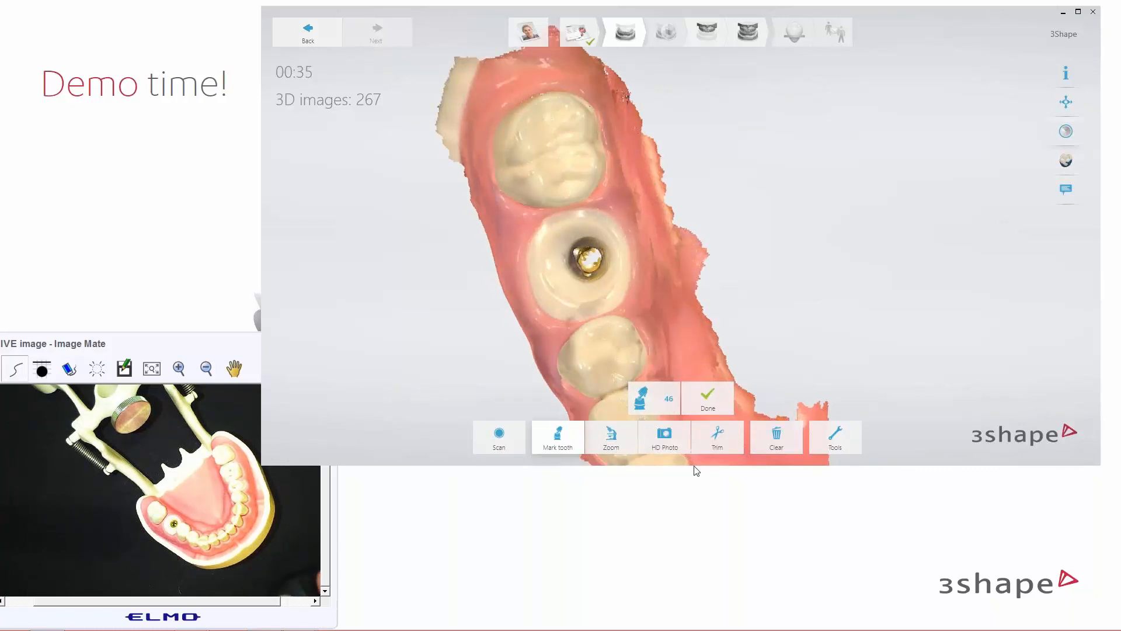
Trim stray gum beside the lower tooth, cancelling the first trial brush
click(717, 435)
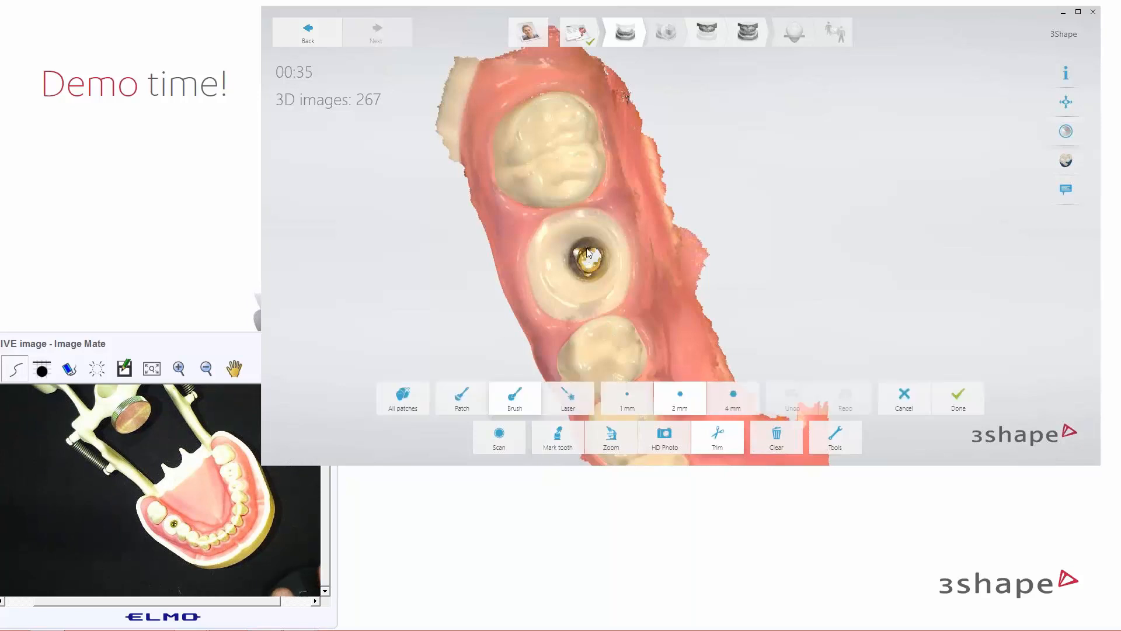
drag(701, 337, 681, 358)
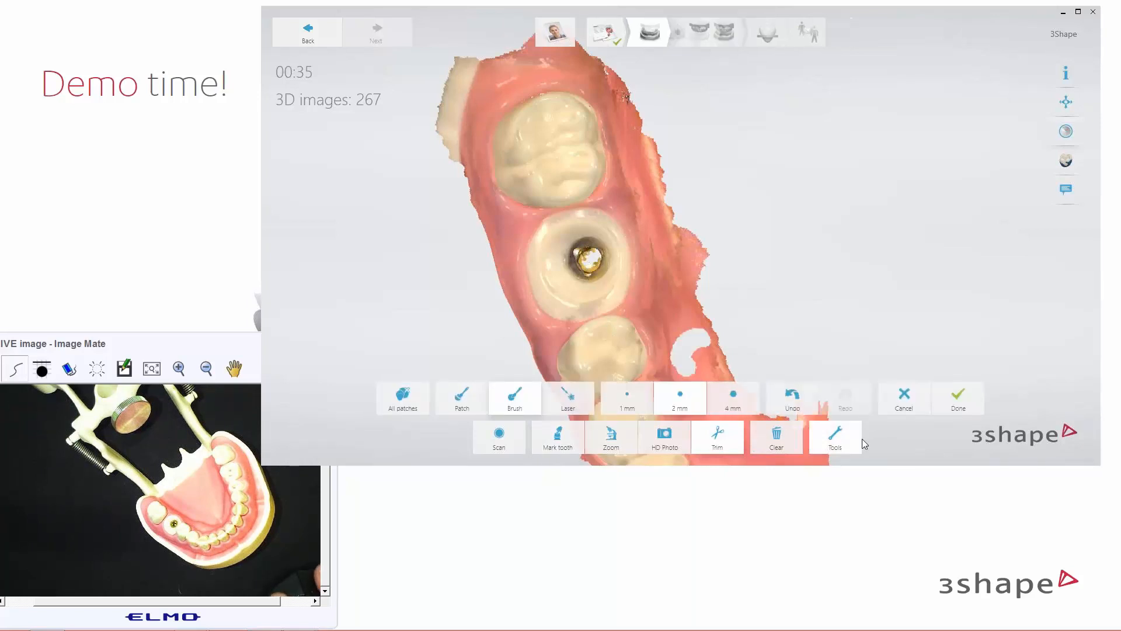
click(904, 397)
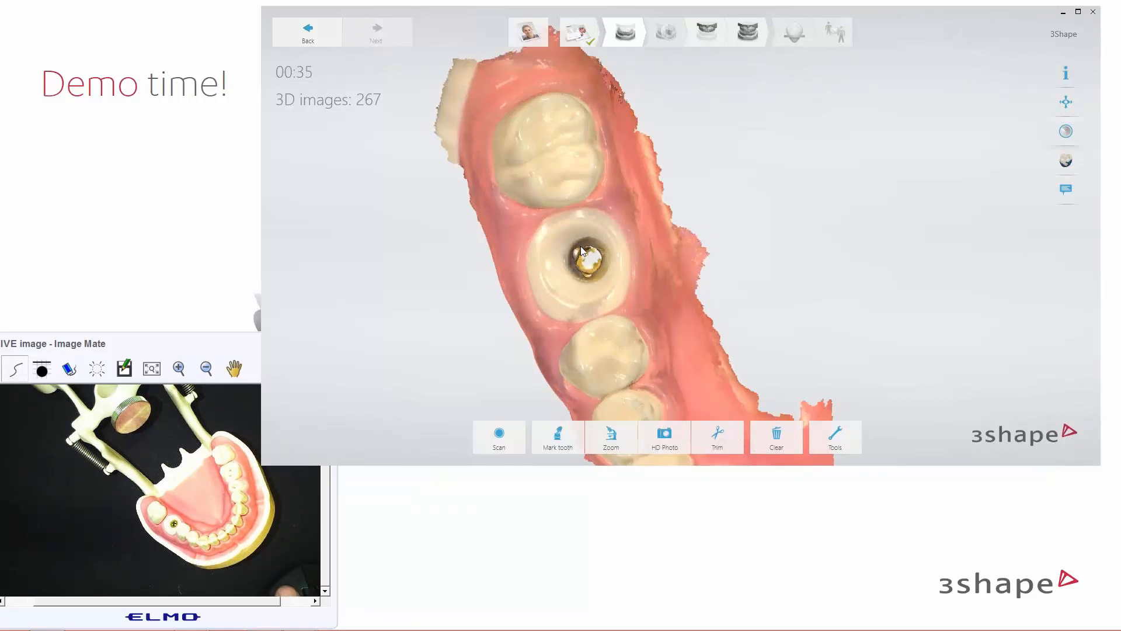
click(716, 443)
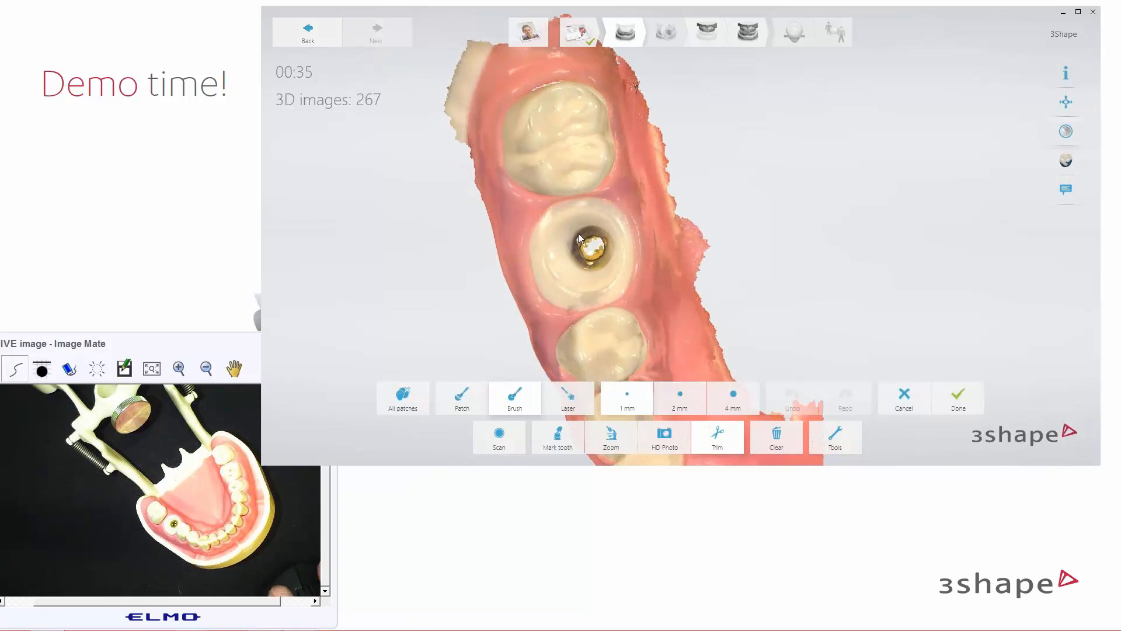
mouse_move(683, 316)
mouse_down()
mouse_move(679, 351)
mouse_move(704, 330)
mouse_up()
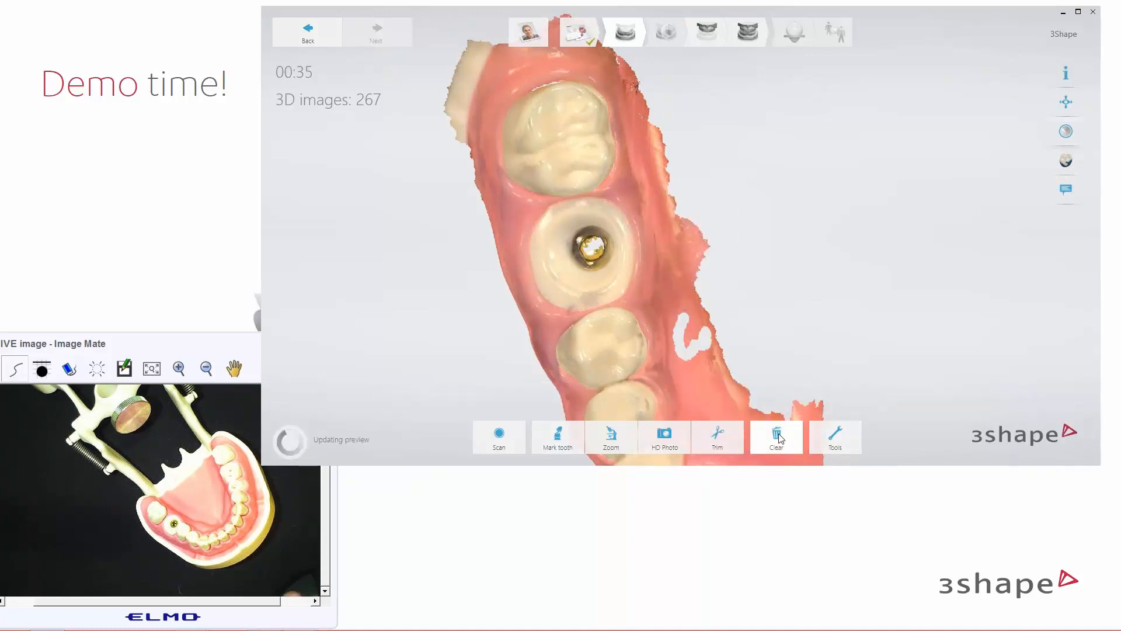
Maximize the window, test a trim around the gap, discard it, and restore the window size
click(1078, 12)
scroll(387, 458, up, 3)
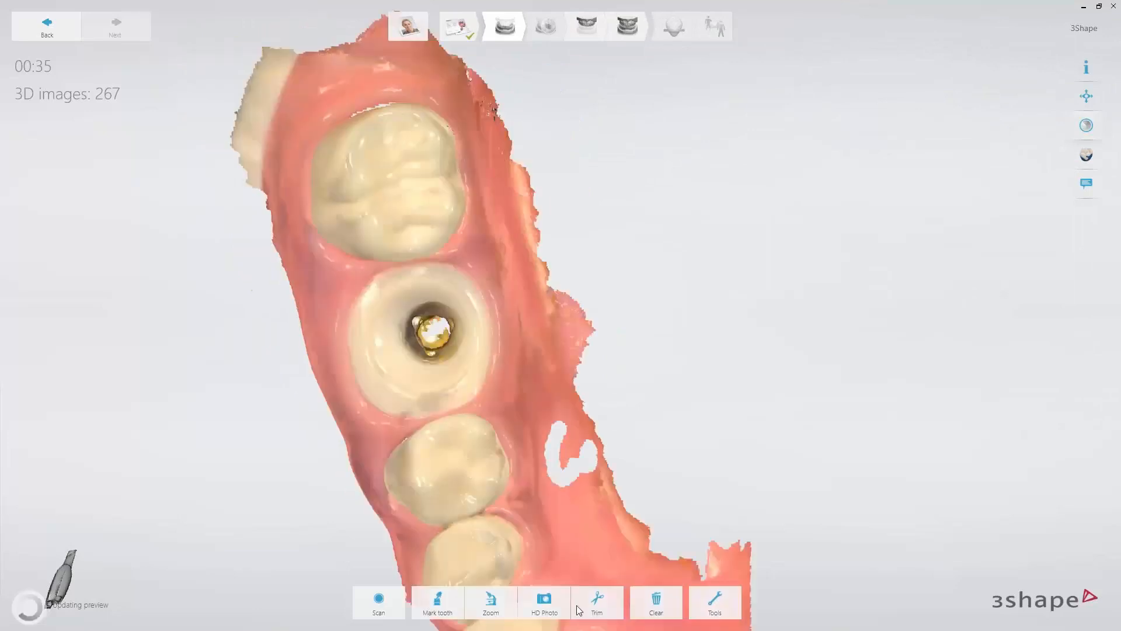
click(598, 602)
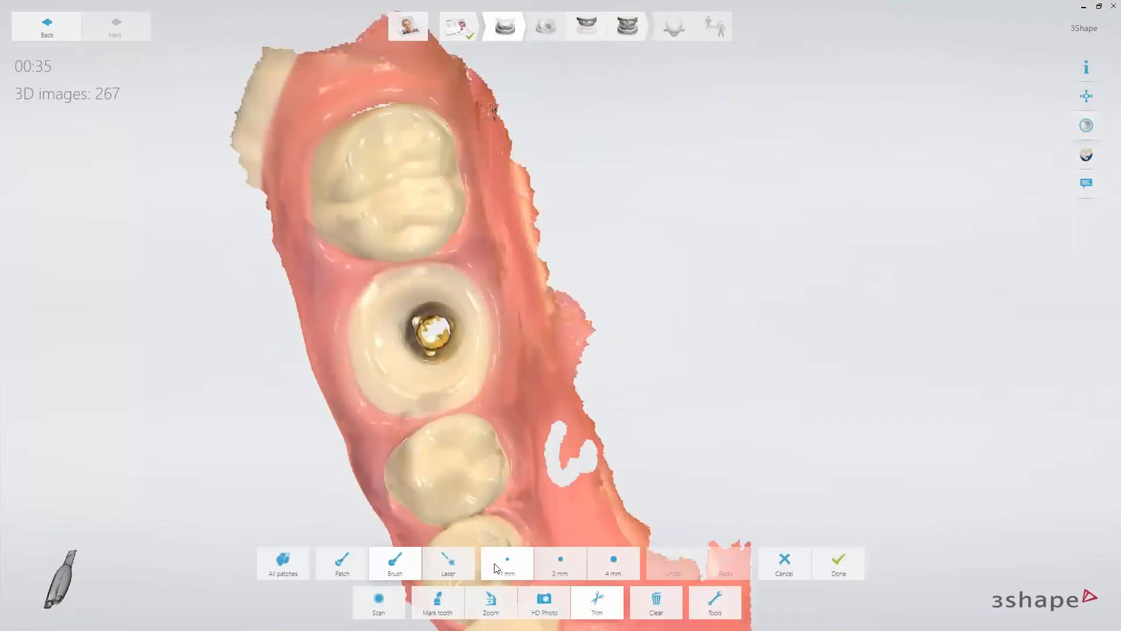
mouse_move(575, 444)
mouse_down()
mouse_move(602, 467)
mouse_move(537, 426)
mouse_move(528, 470)
mouse_up()
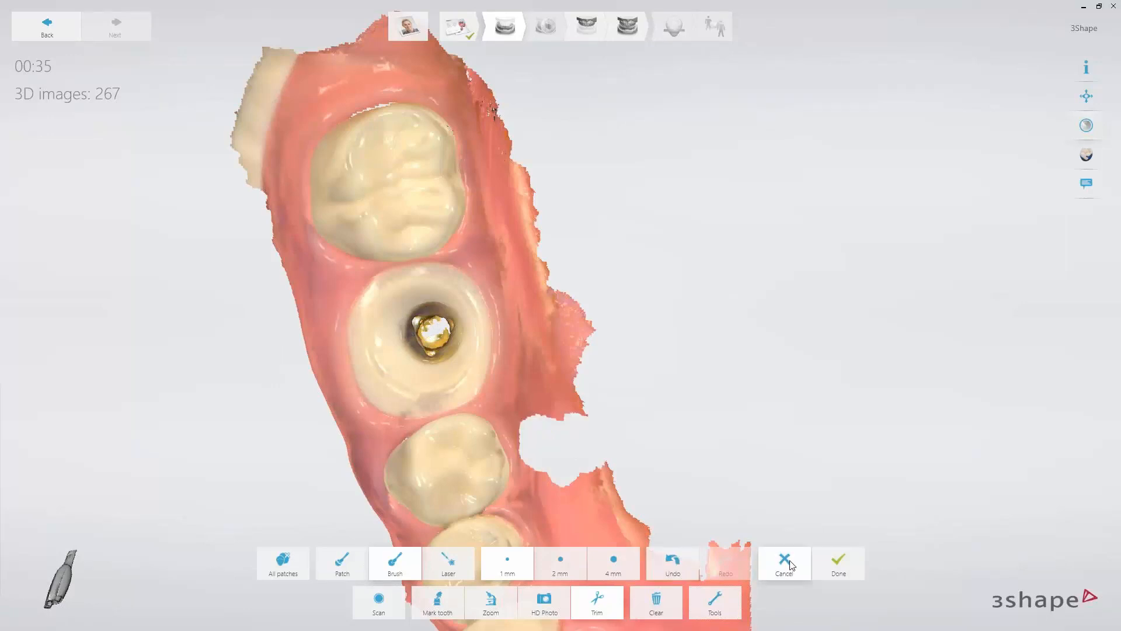
click(789, 565)
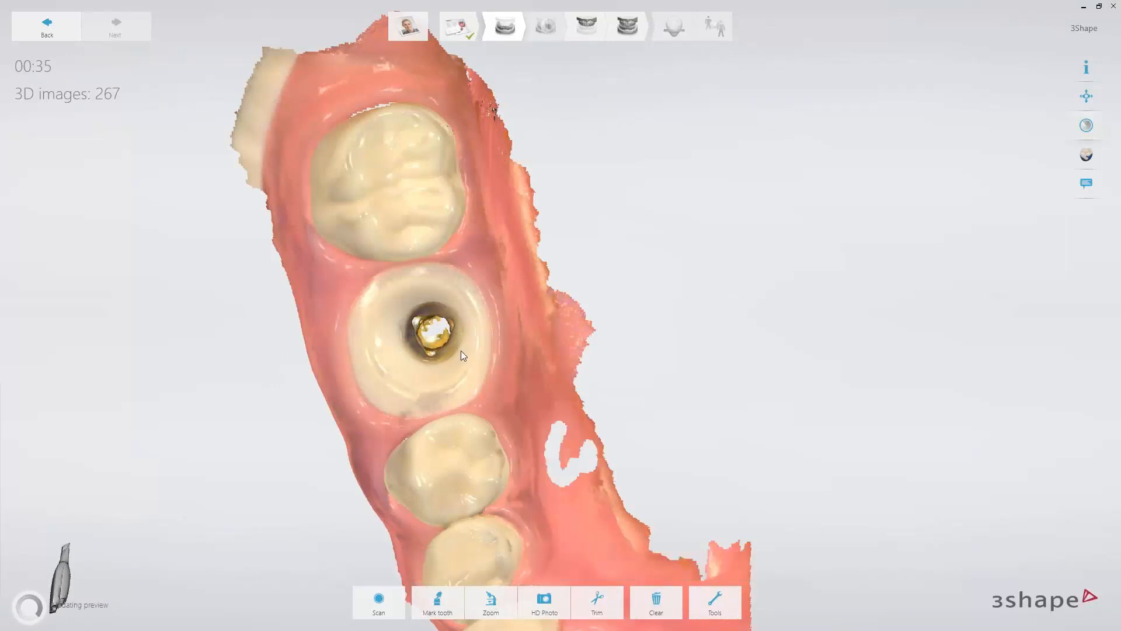
click(1100, 8)
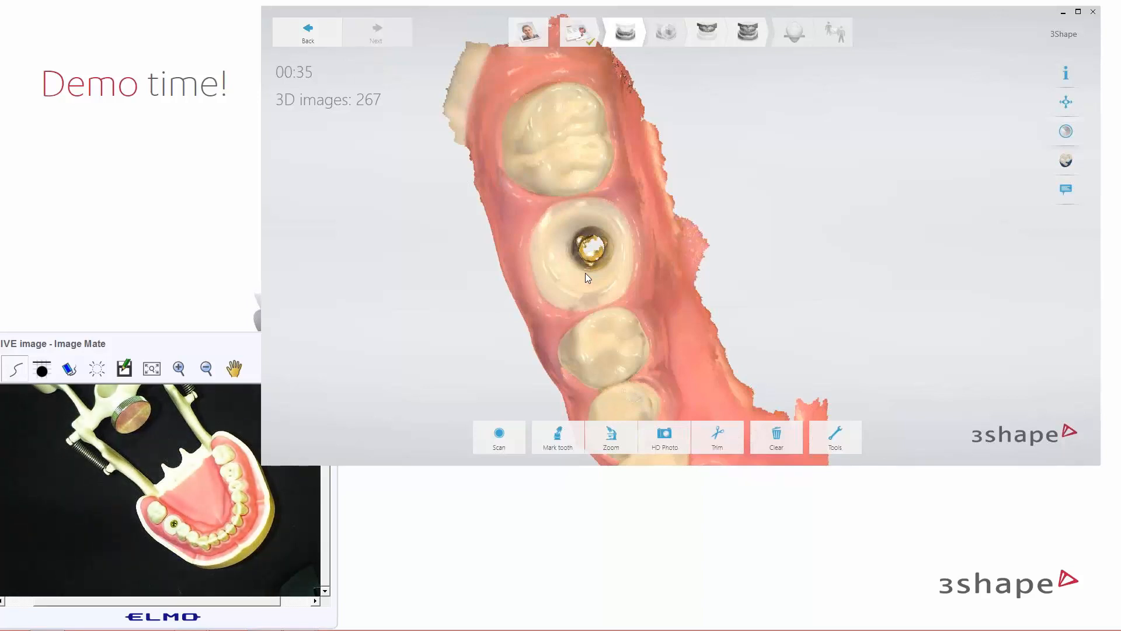
Start locking part of the scan surface, then toggle the colour texture off and back on
click(835, 436)
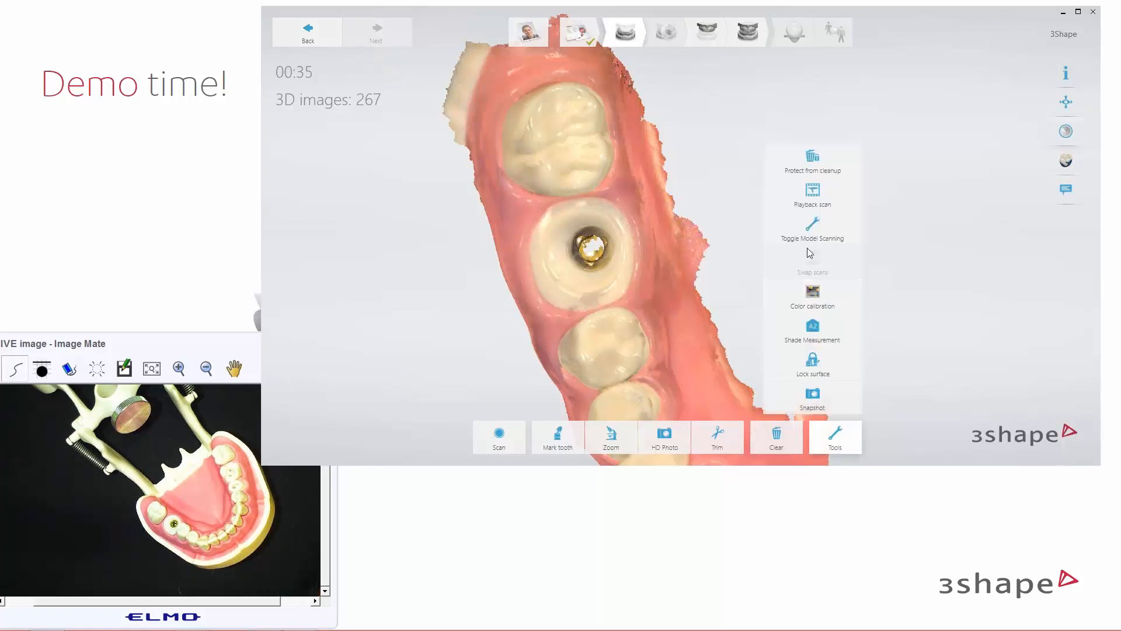
click(817, 360)
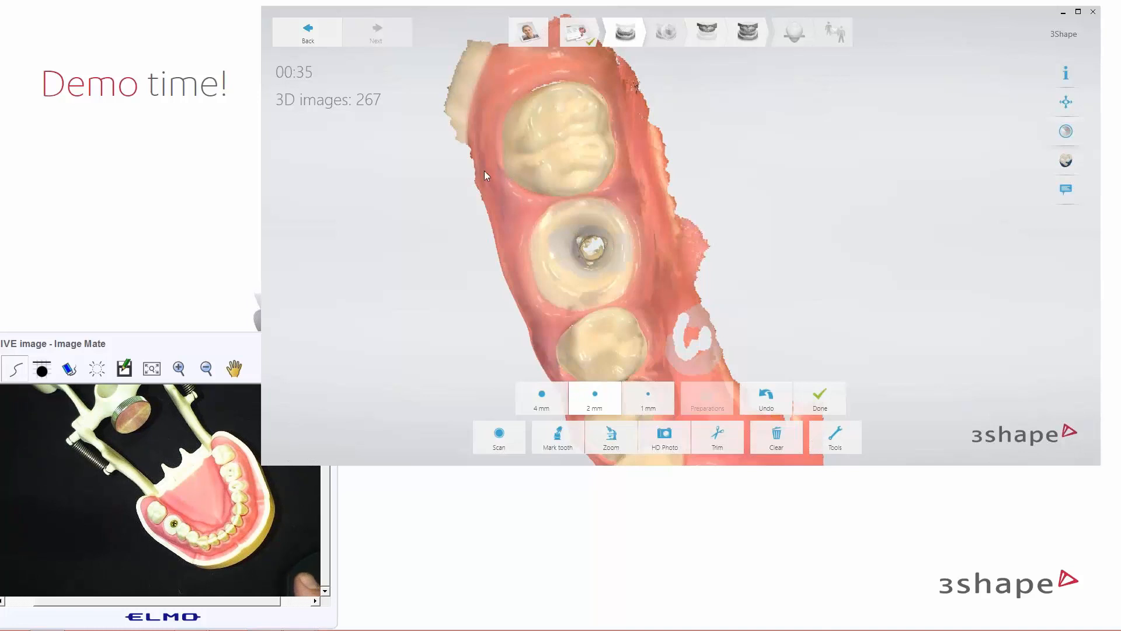
click(1065, 132)
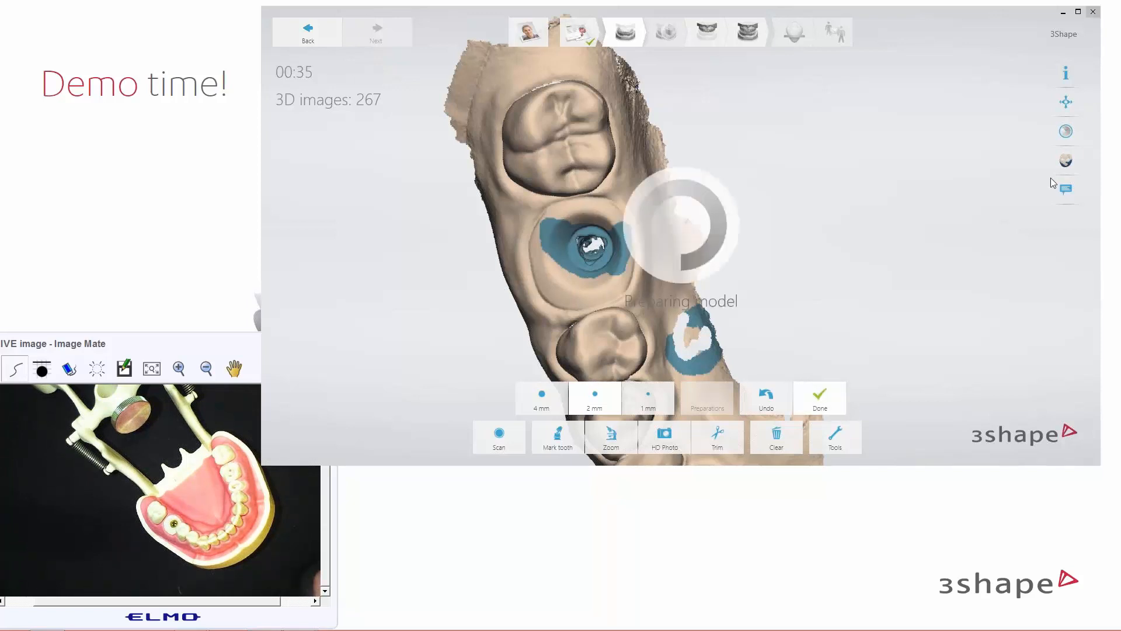
click(1066, 132)
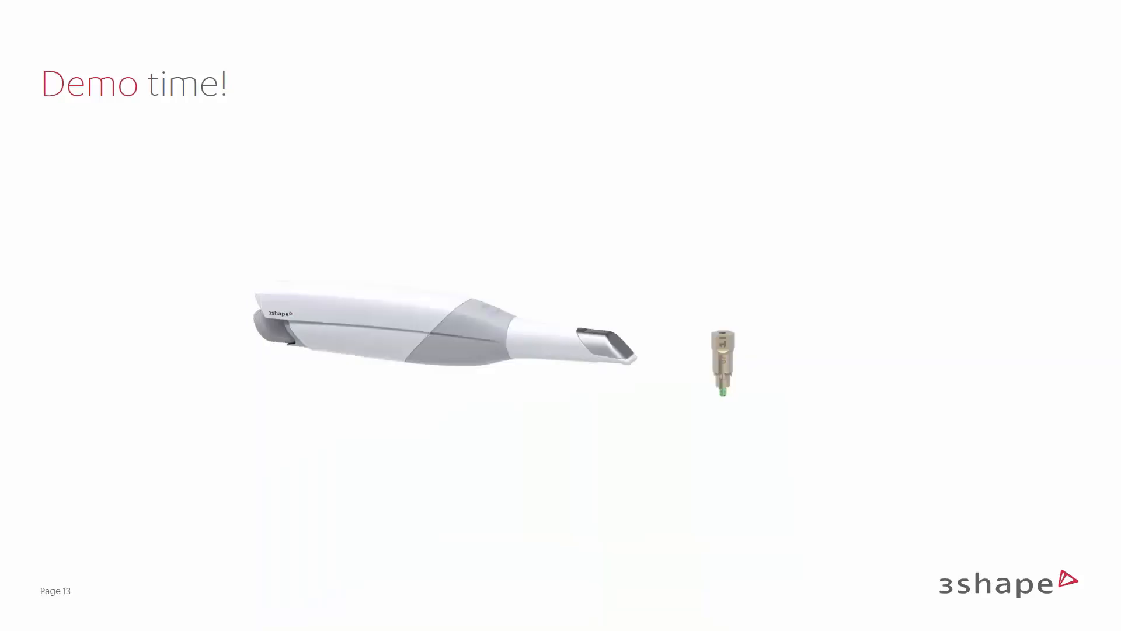
Switch from the slide to the live camera window with Alt+Tab
key(alt+Tab)
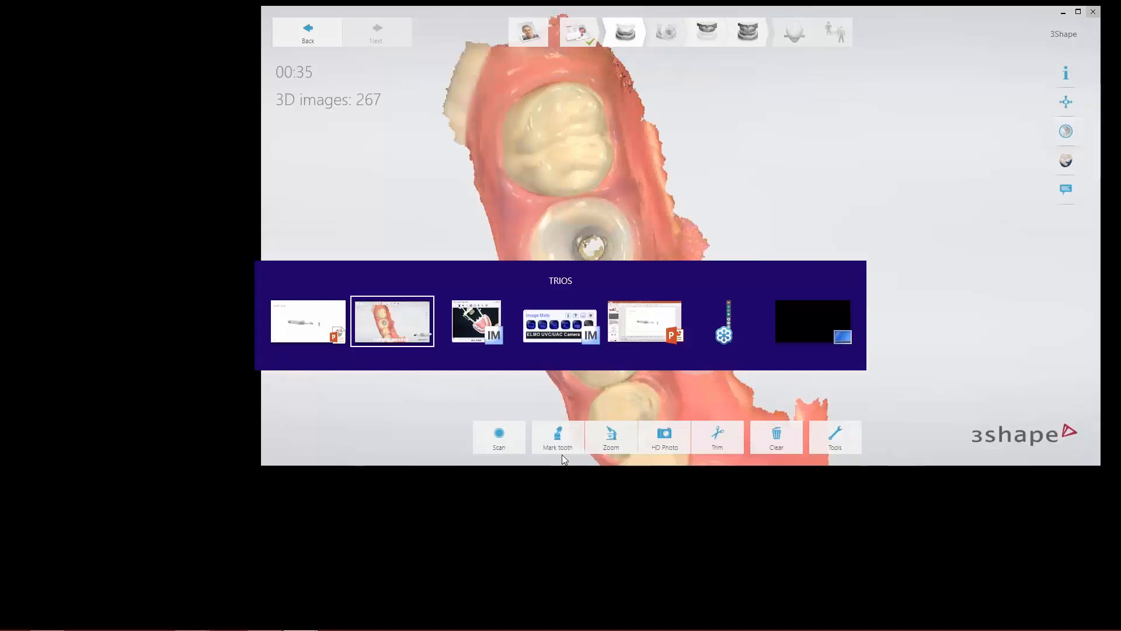
key(alt+Tab)
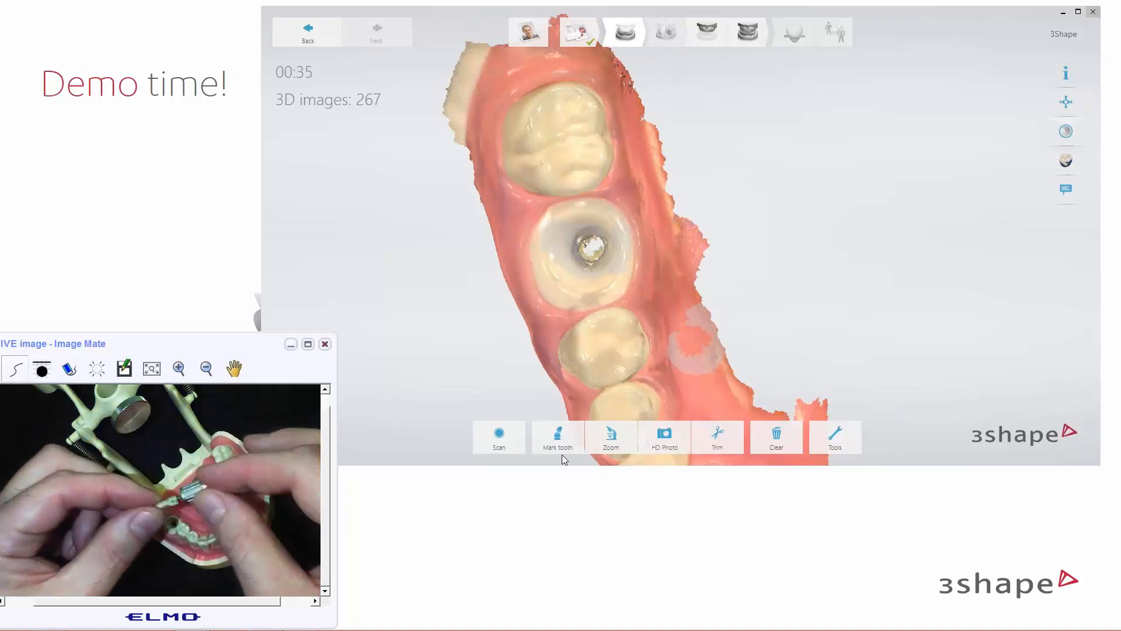
Bring the TRIOS scanning window back to the front to continue scanning
click(817, 281)
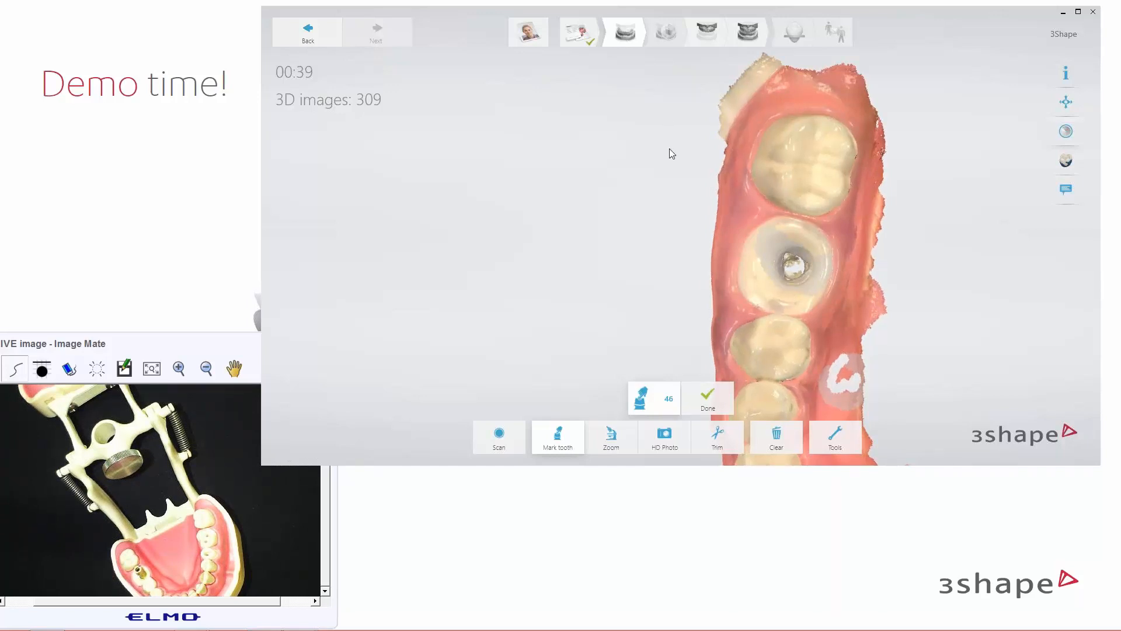
Dismiss the tooth 46 marking panel, inspect the implant site, then choose Mark later
click(715, 411)
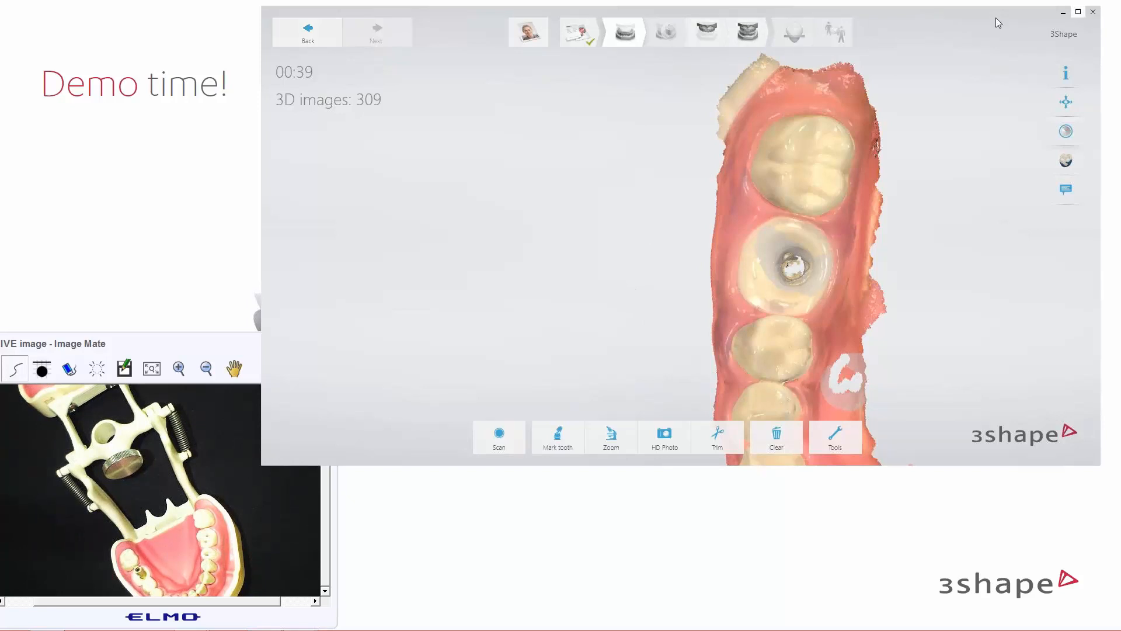
click(539, 35)
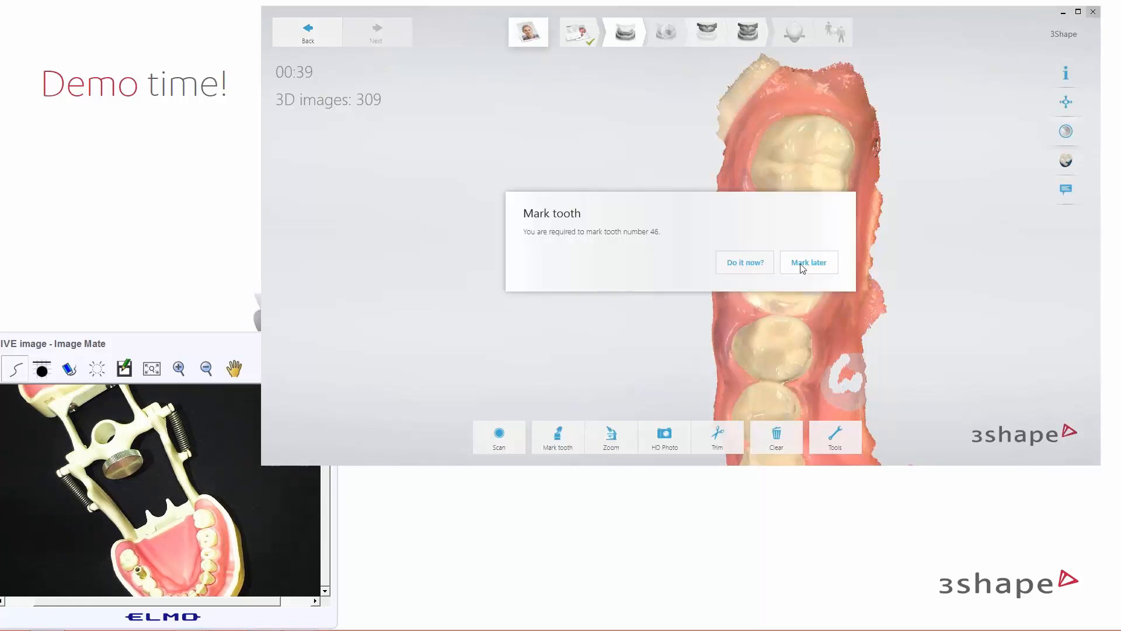
click(755, 265)
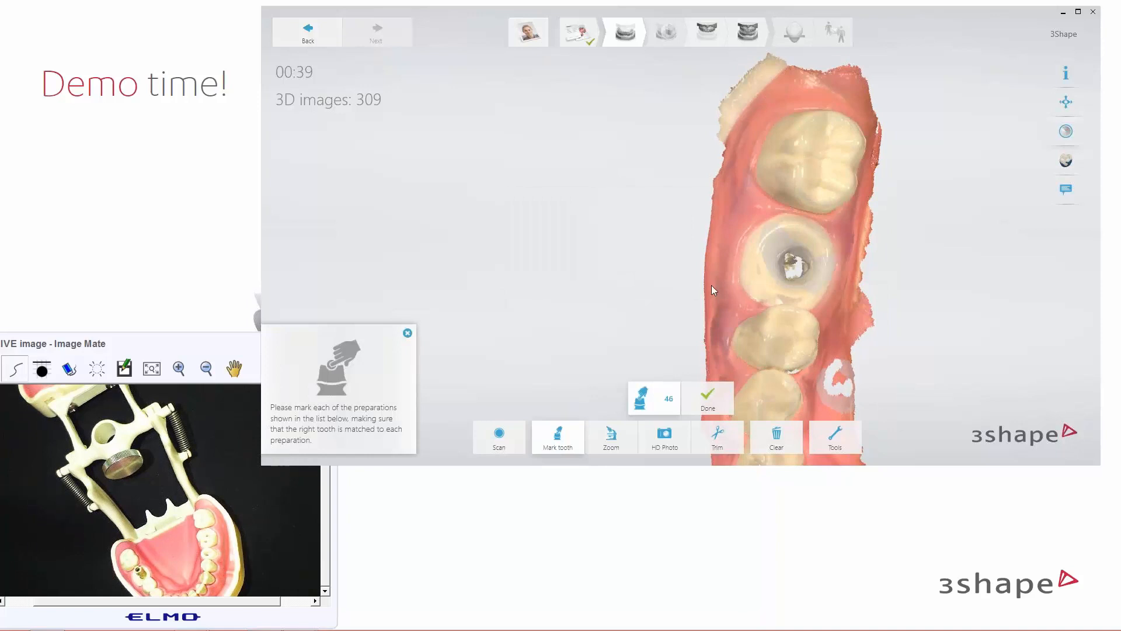
right_drag(634, 246, 618, 280)
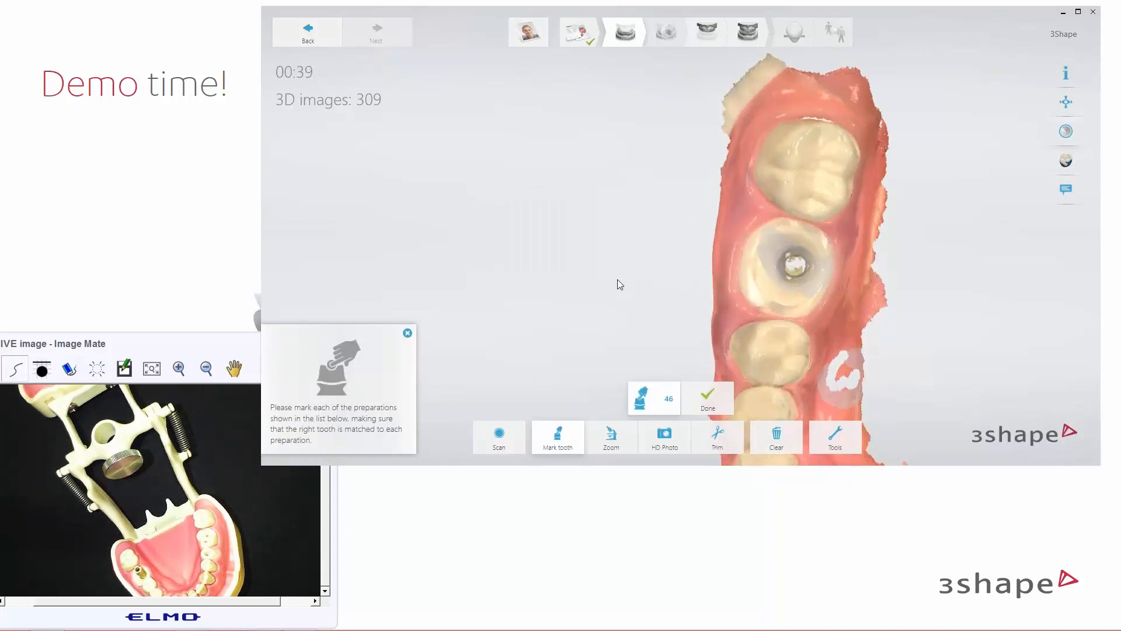
click(527, 44)
click(786, 258)
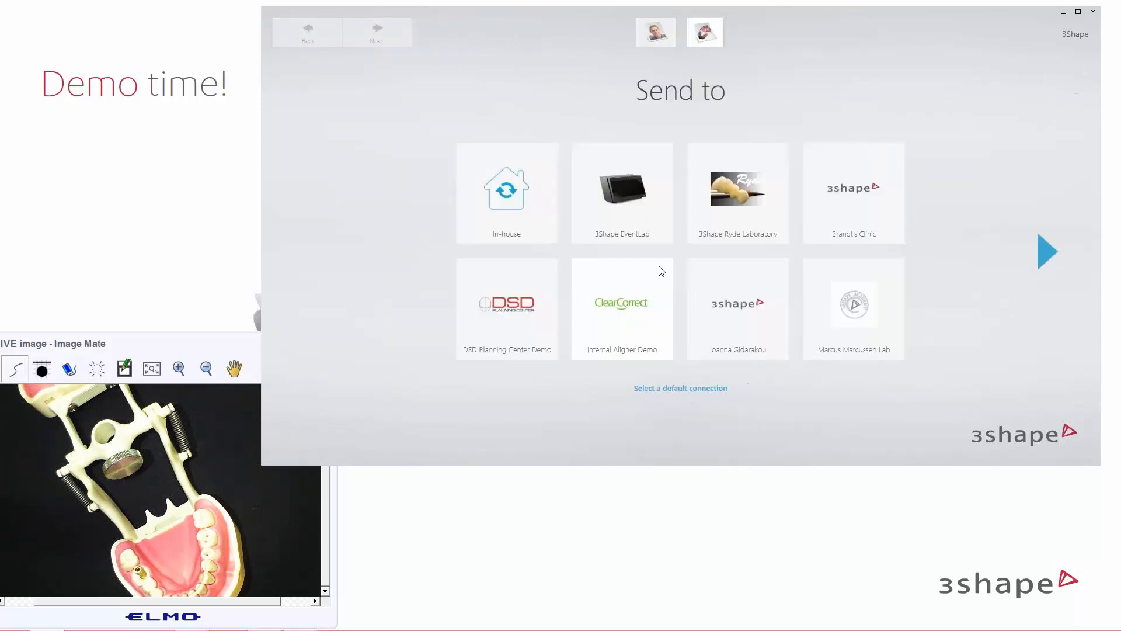
Send the order to 3Shape EventLab and set tooth 46 as a Screw Retained Crown
click(619, 204)
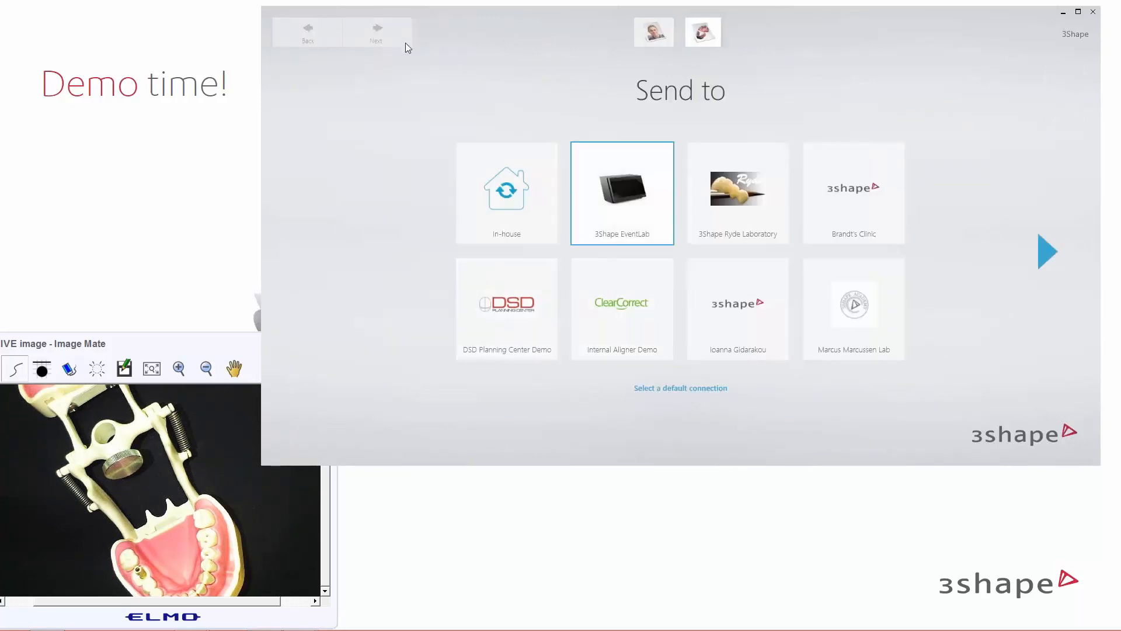
click(406, 44)
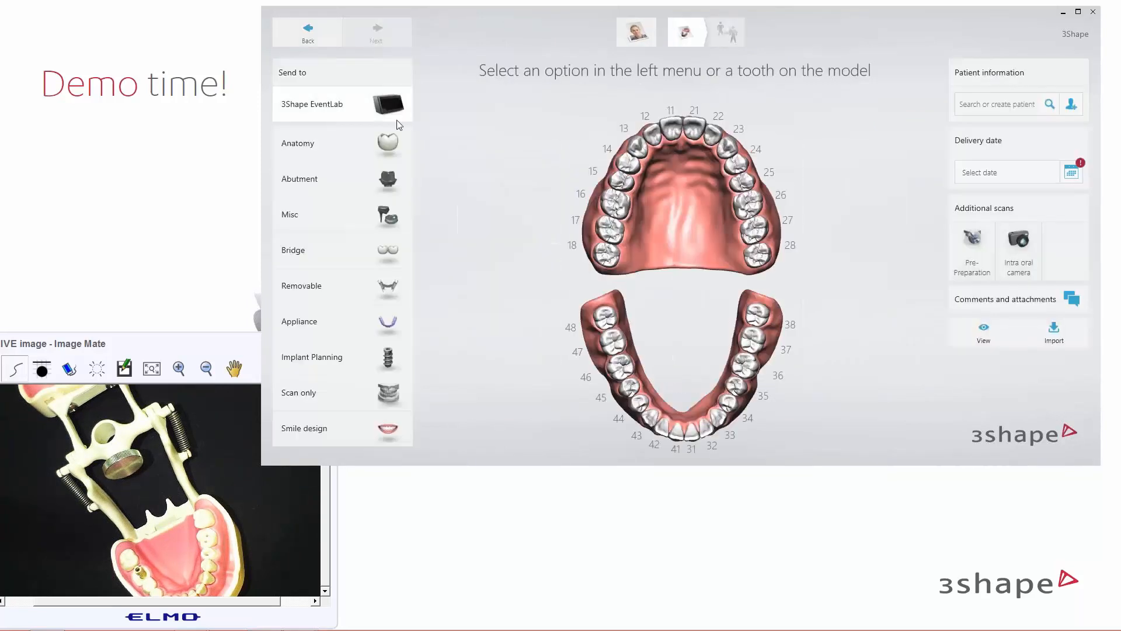
click(618, 360)
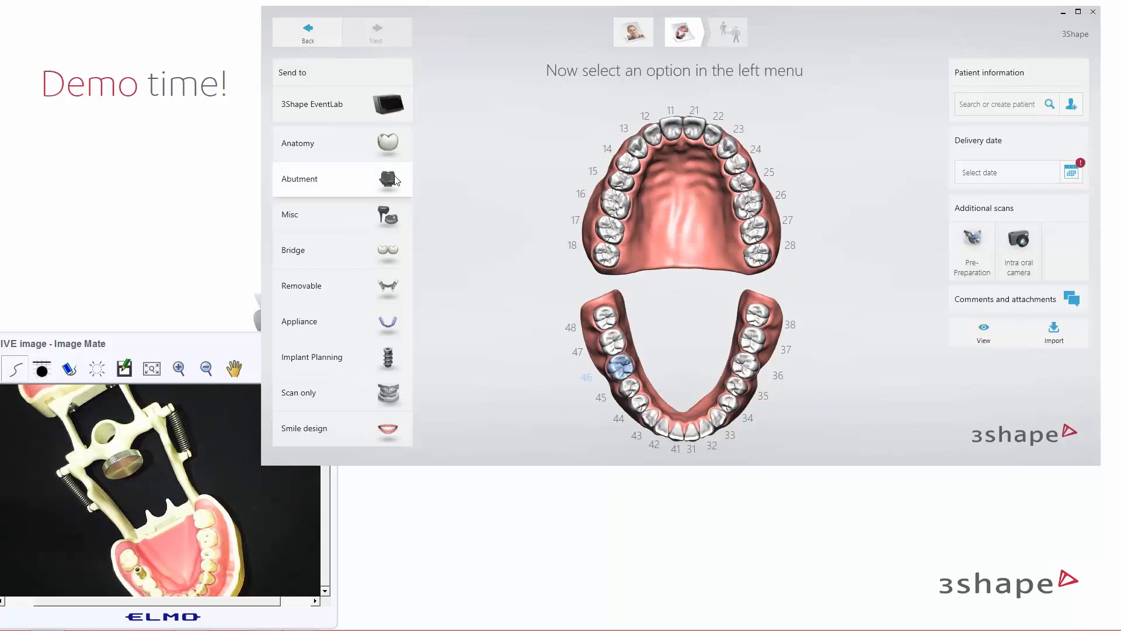
click(396, 180)
click(480, 184)
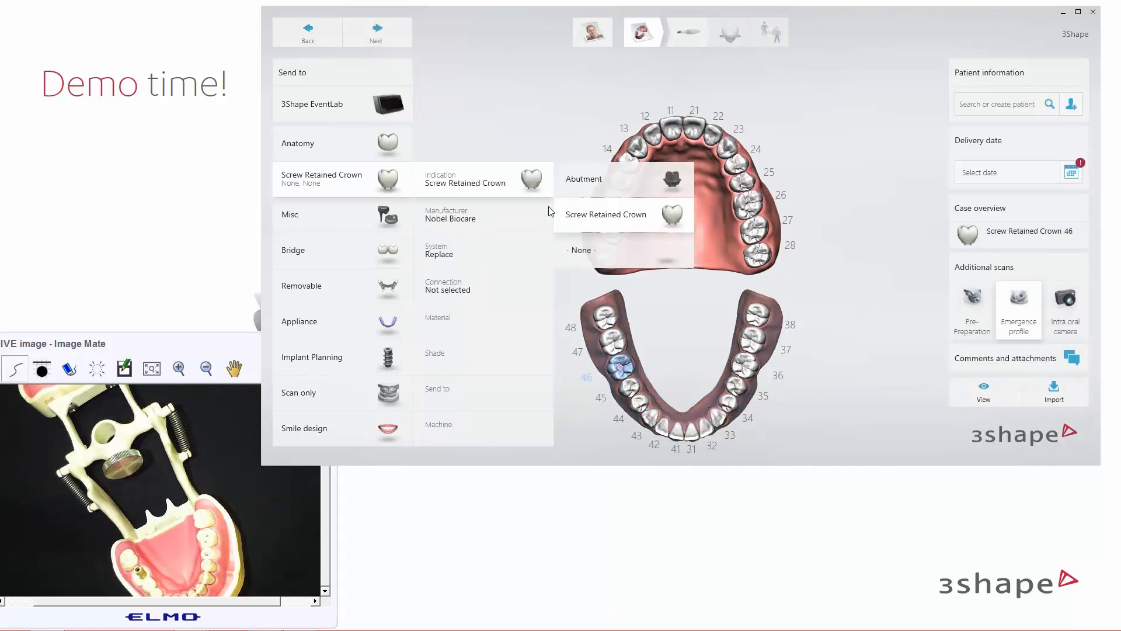
click(606, 218)
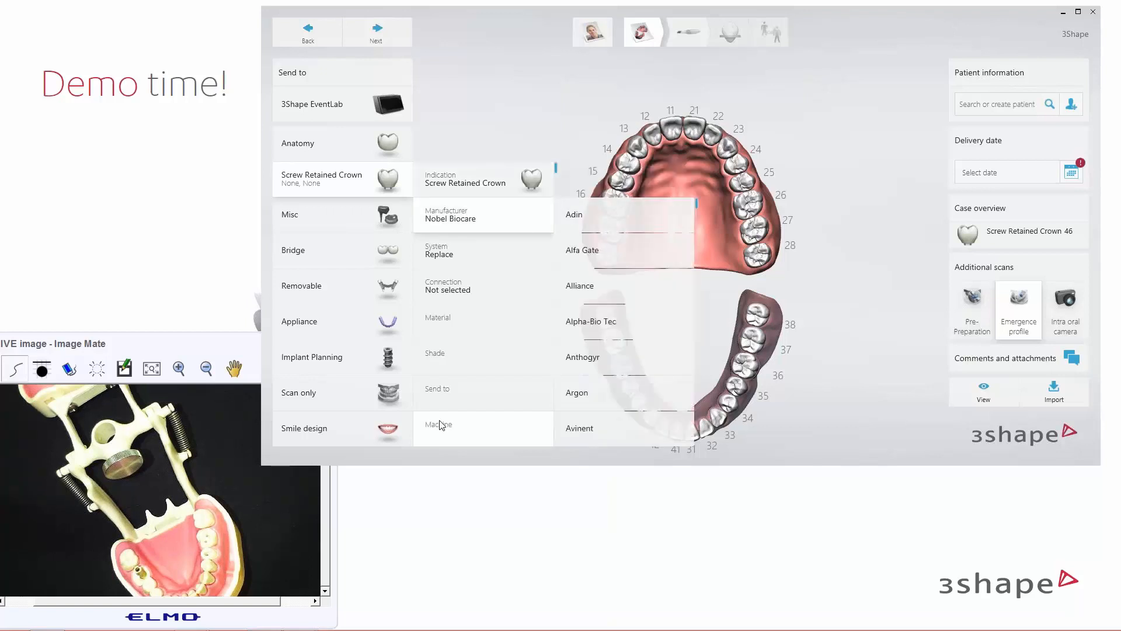
Set the connection to RP and material to Zirconia with Ti-Base, then proceed to scanning
click(457, 330)
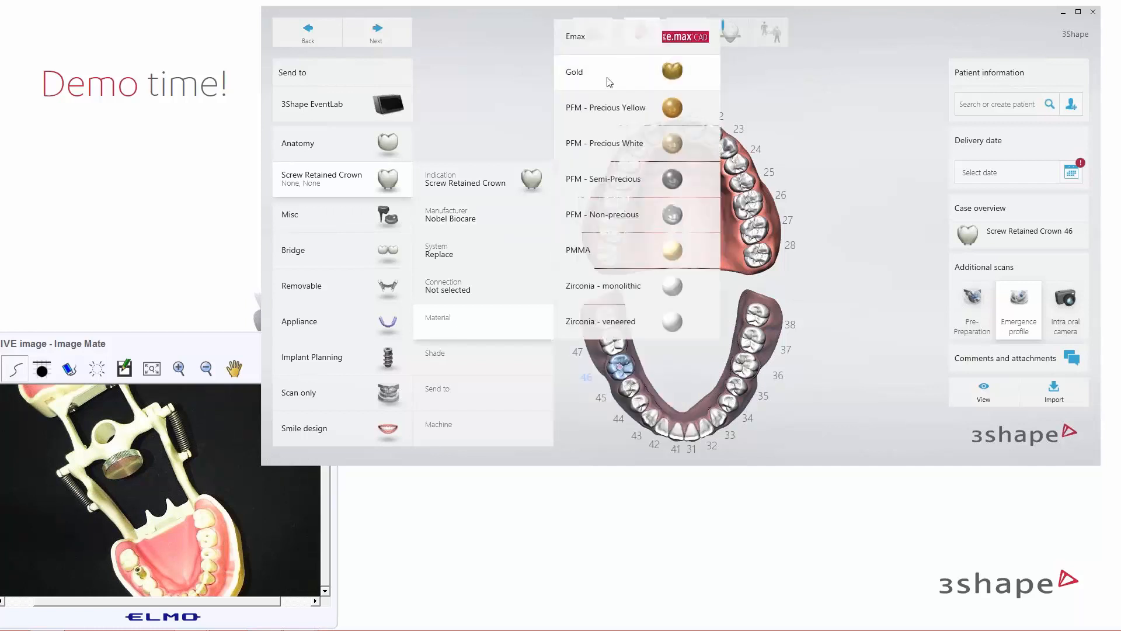
click(472, 293)
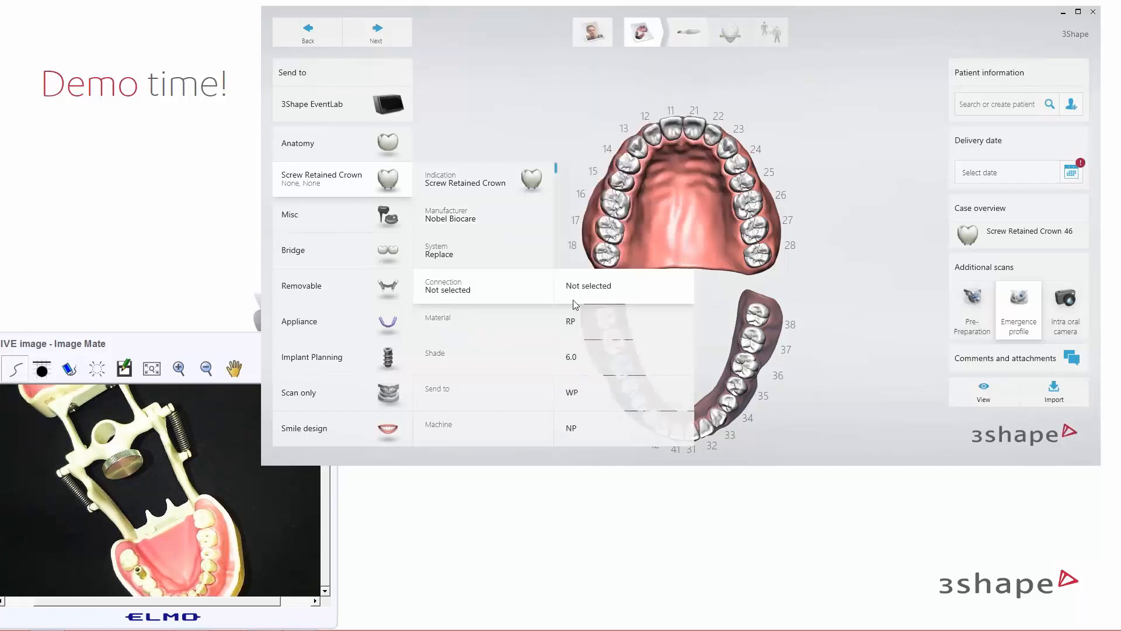
click(587, 328)
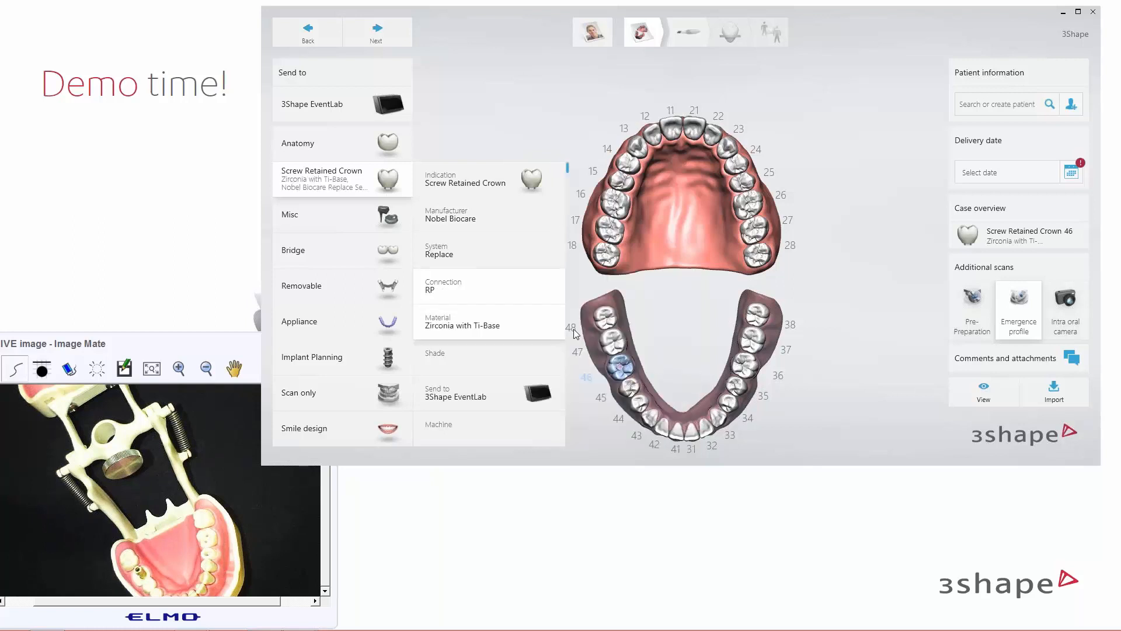
click(397, 40)
click(401, 39)
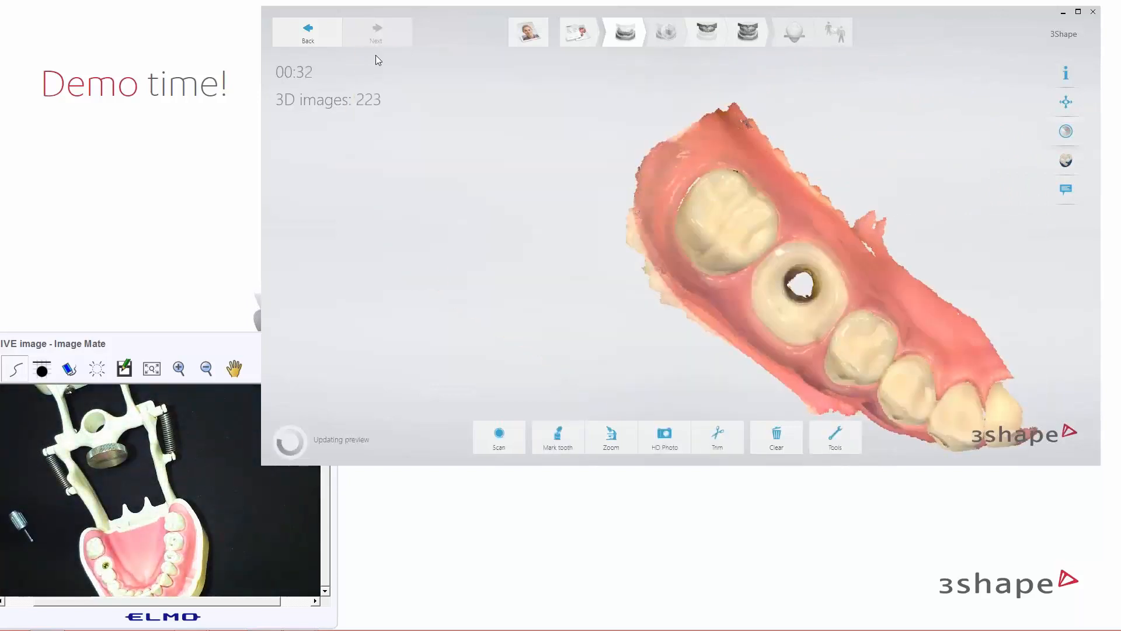
Drag the 46 marker onto the implant molar in the lower-jaw scan and confirm it
click(558, 436)
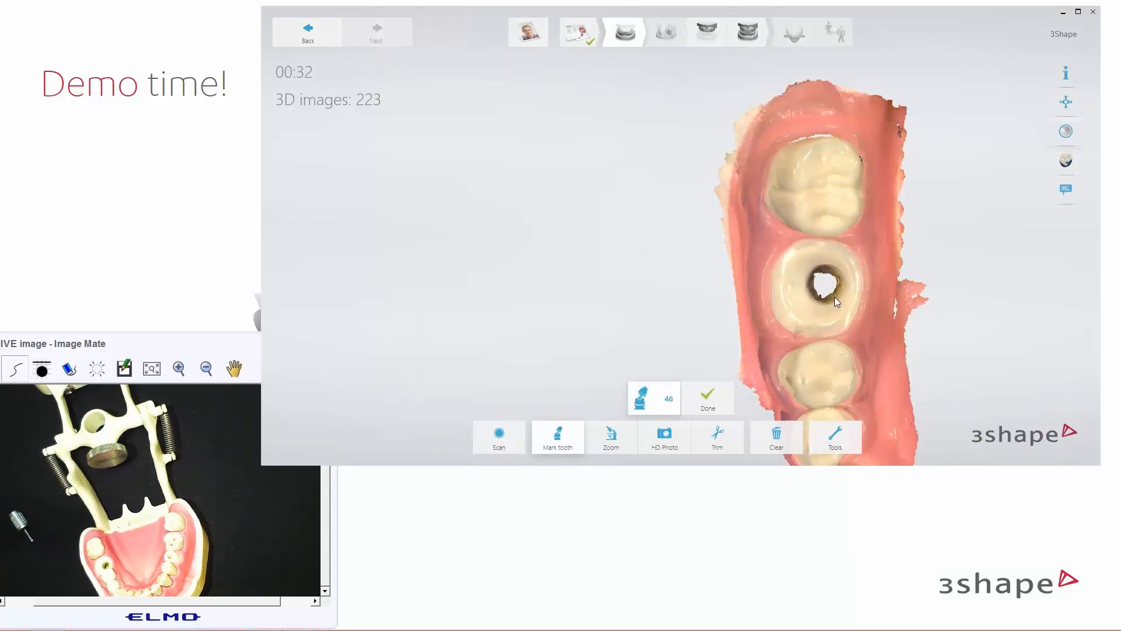
right_drag(835, 297, 836, 278)
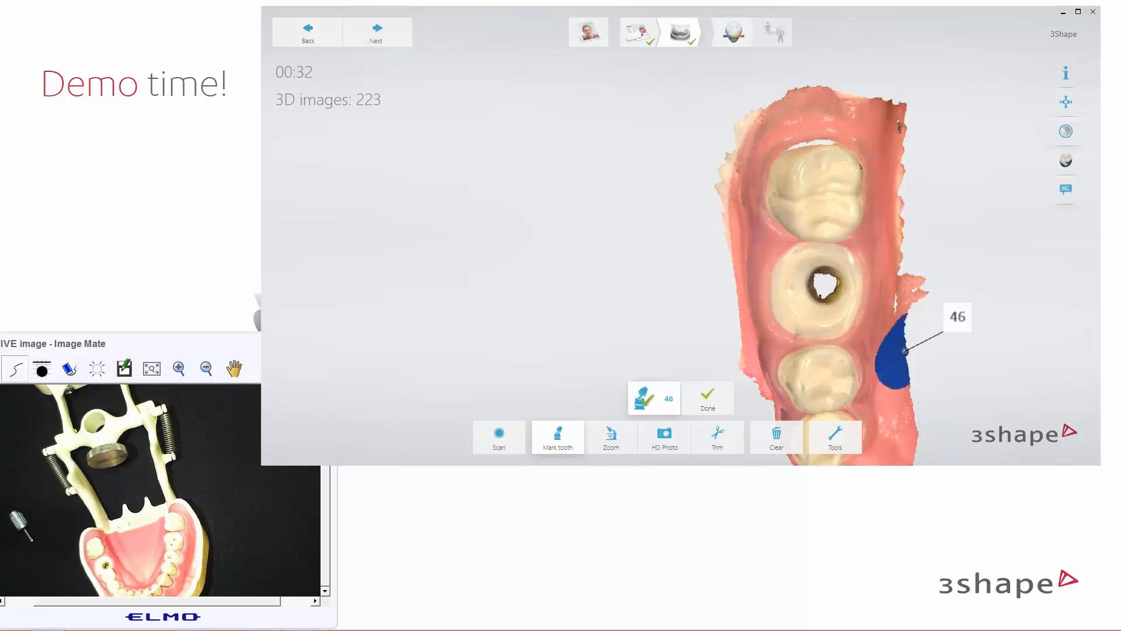
drag(905, 351, 837, 276)
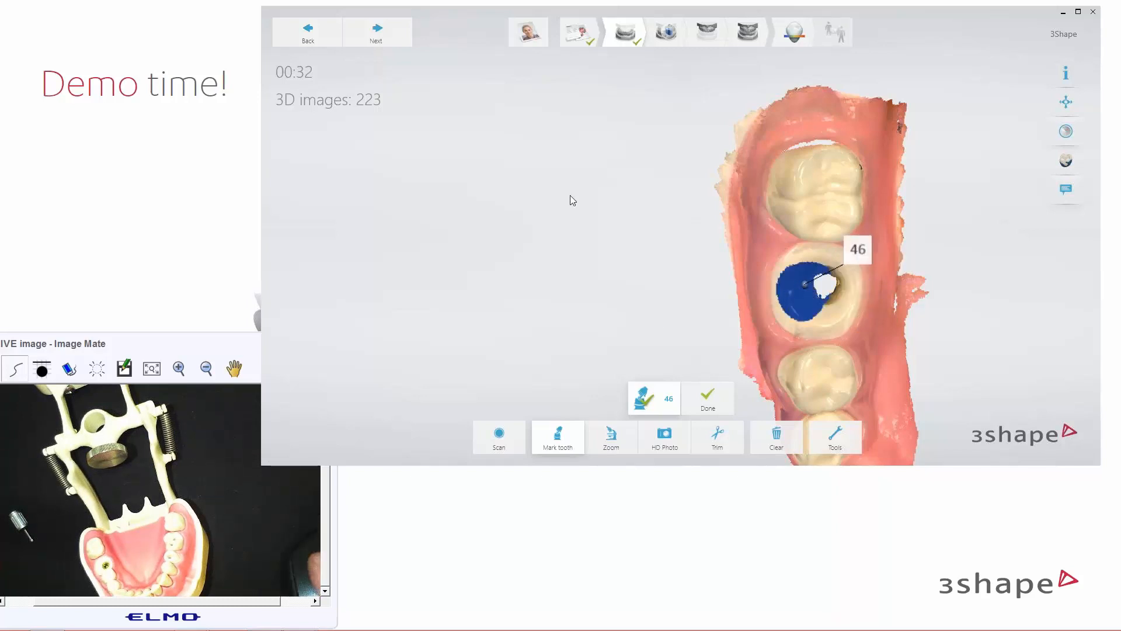
click(383, 39)
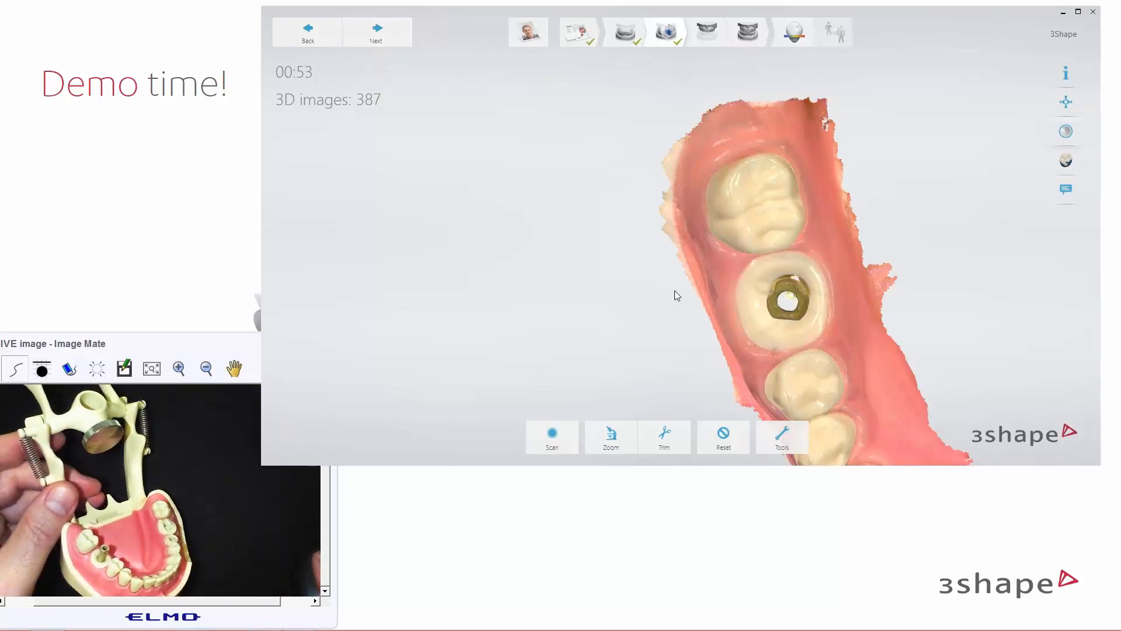
Rotate the 387-image lower-arch scan to view the scan body at tooth 46 from the side
drag(682, 308, 773, 229)
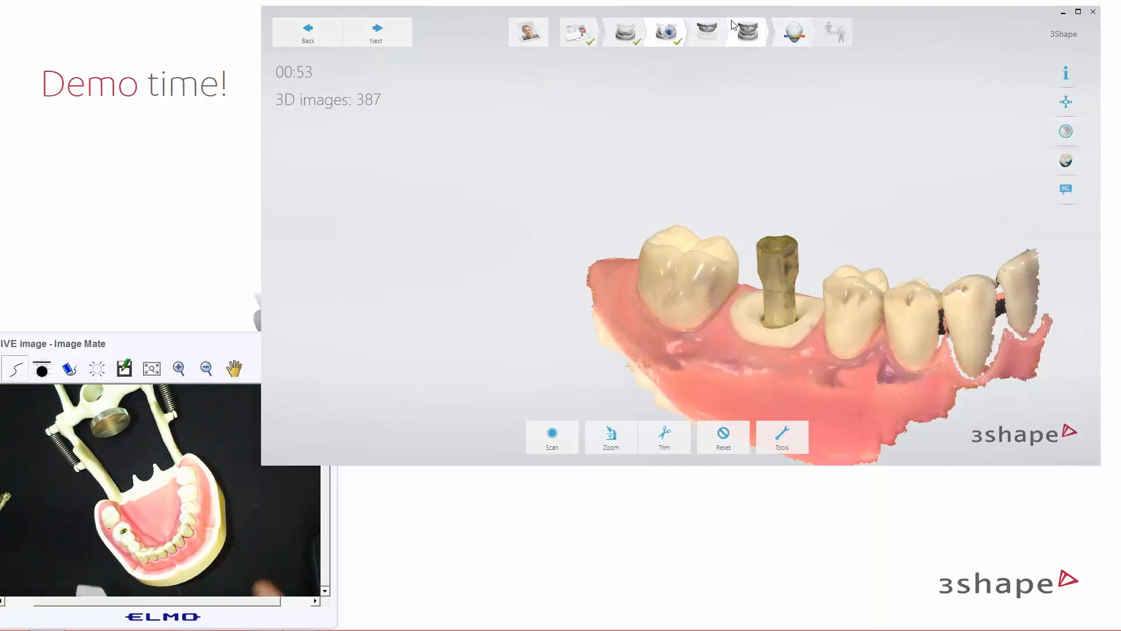
Capture the 142-image upper-arch scan, then advance to the bite step
click(708, 30)
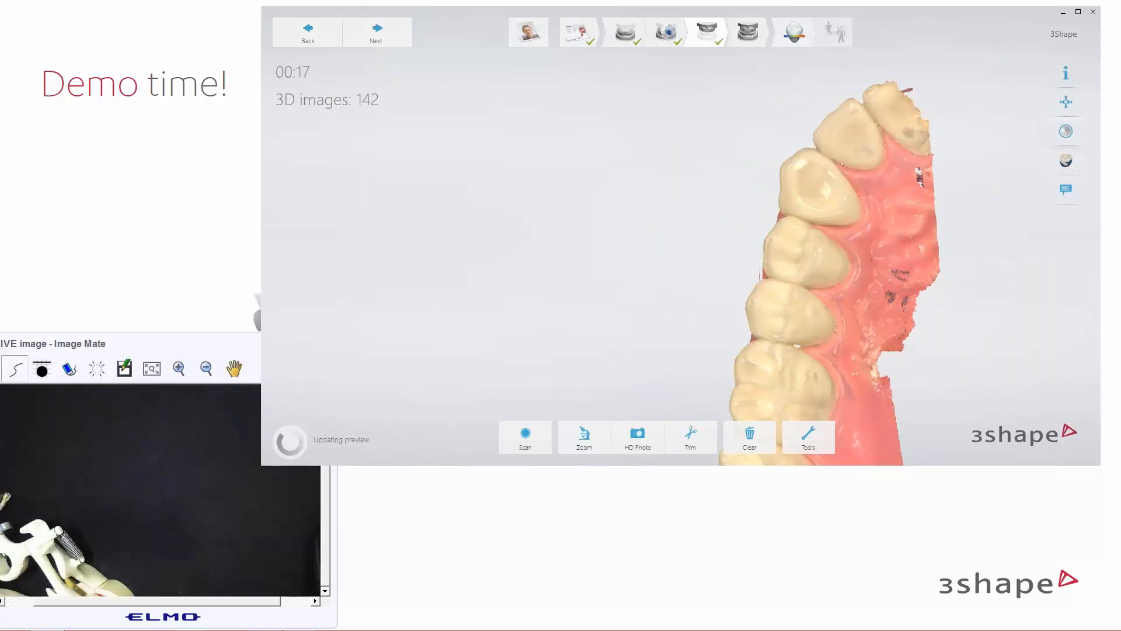
click(755, 32)
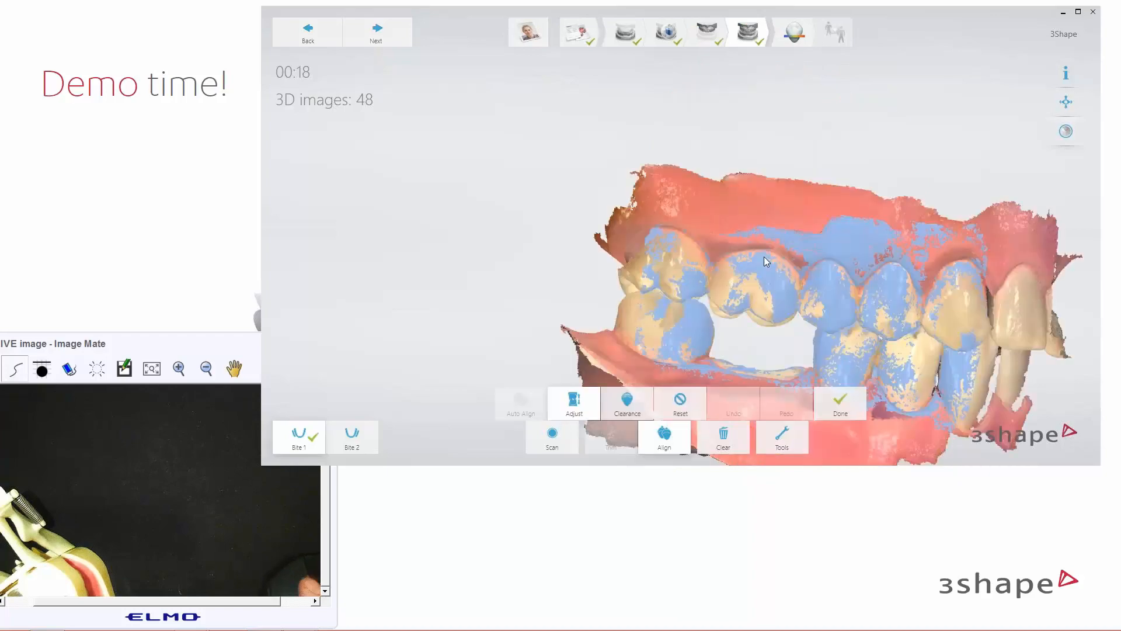
Tilt the aligned Bite 1 model to check it, then save the case for review
right_drag(806, 265, 698, 149)
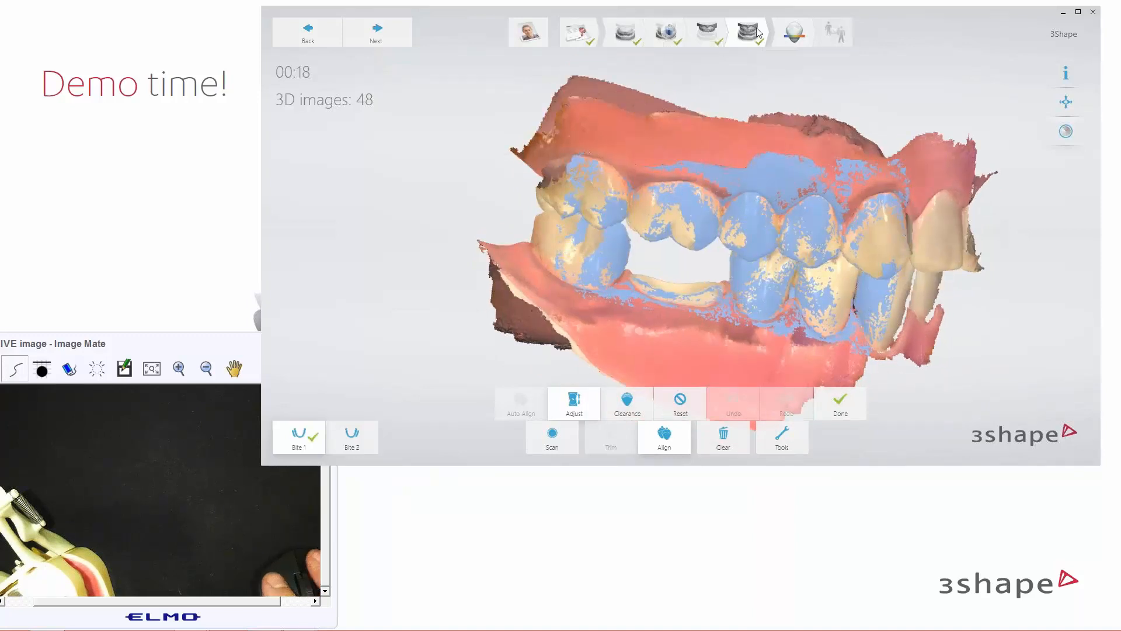
click(378, 37)
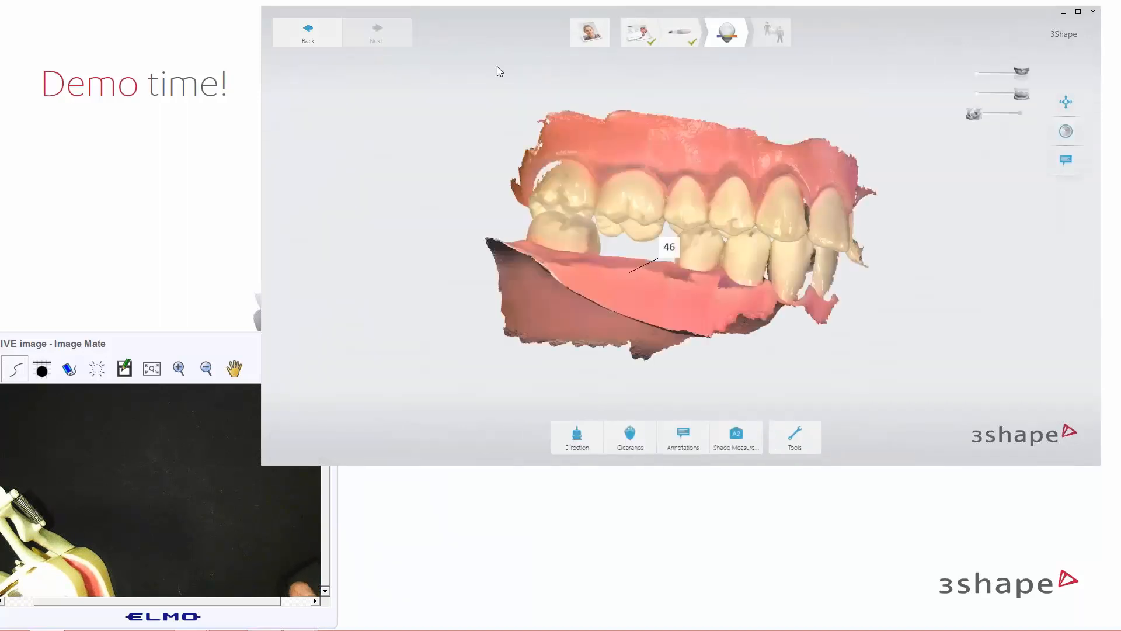
right_drag(729, 237, 764, 259)
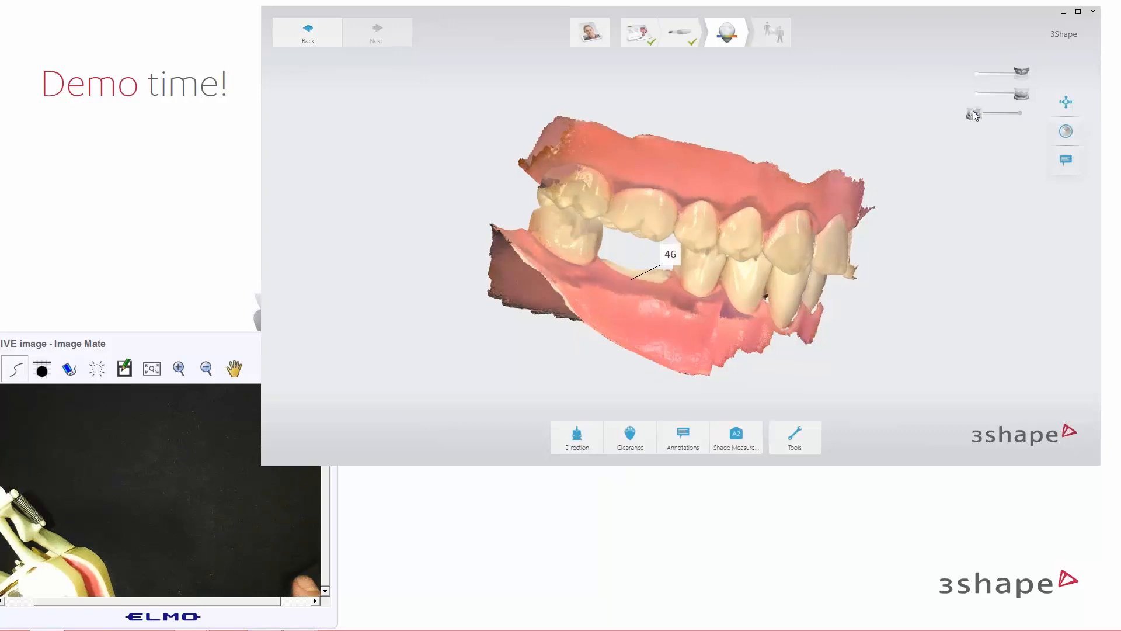
click(996, 116)
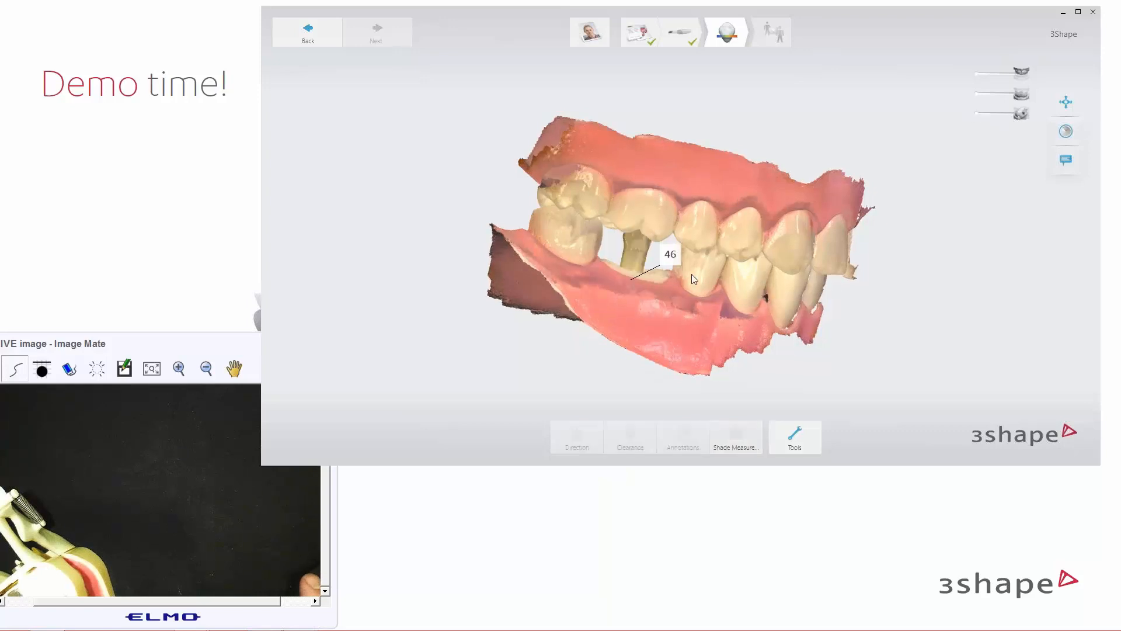
right_drag(682, 285, 623, 275)
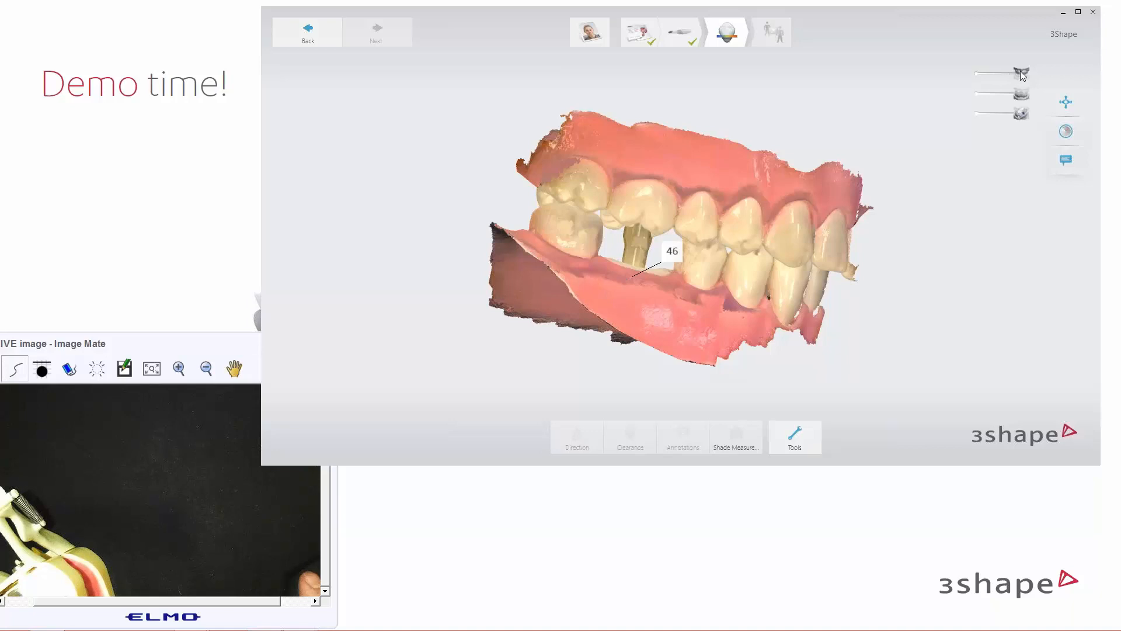
drag(1021, 71, 965, 78)
right_drag(789, 175, 754, 285)
click(975, 116)
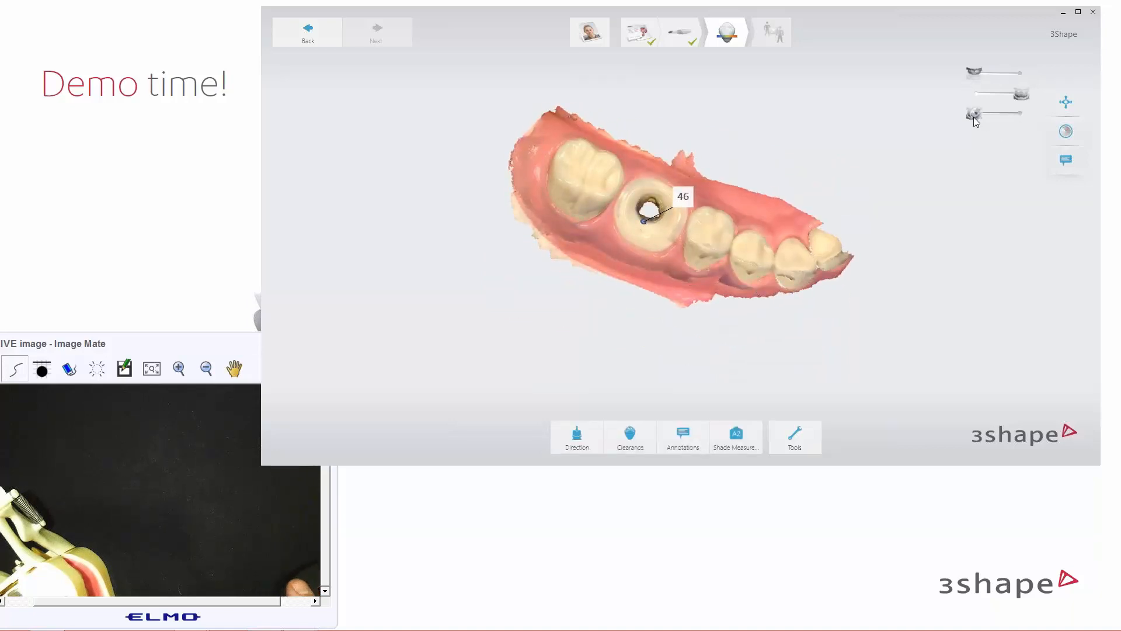
click(1014, 116)
click(978, 118)
right_drag(811, 237, 852, 187)
drag(974, 73, 1024, 70)
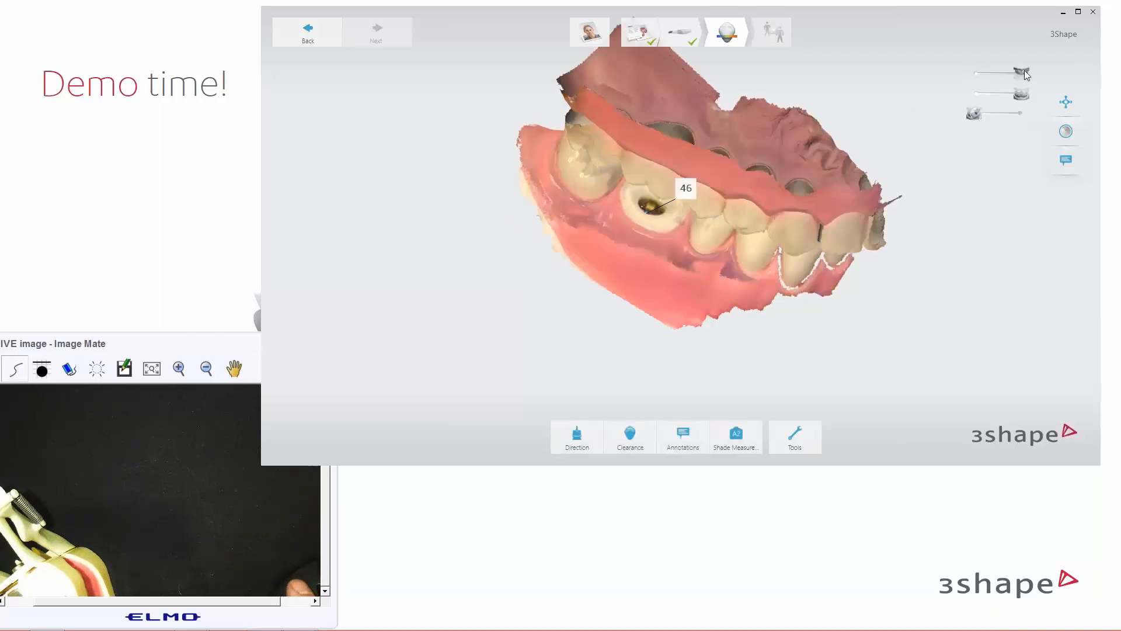
right_drag(1024, 70, 758, 247)
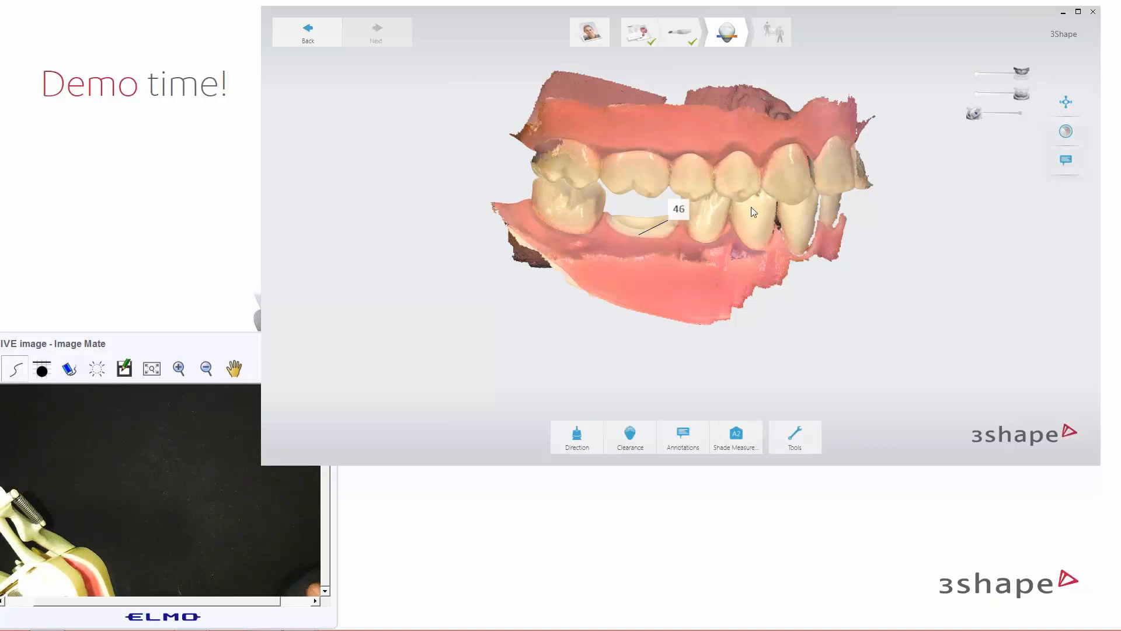
right_drag(751, 207, 658, 235)
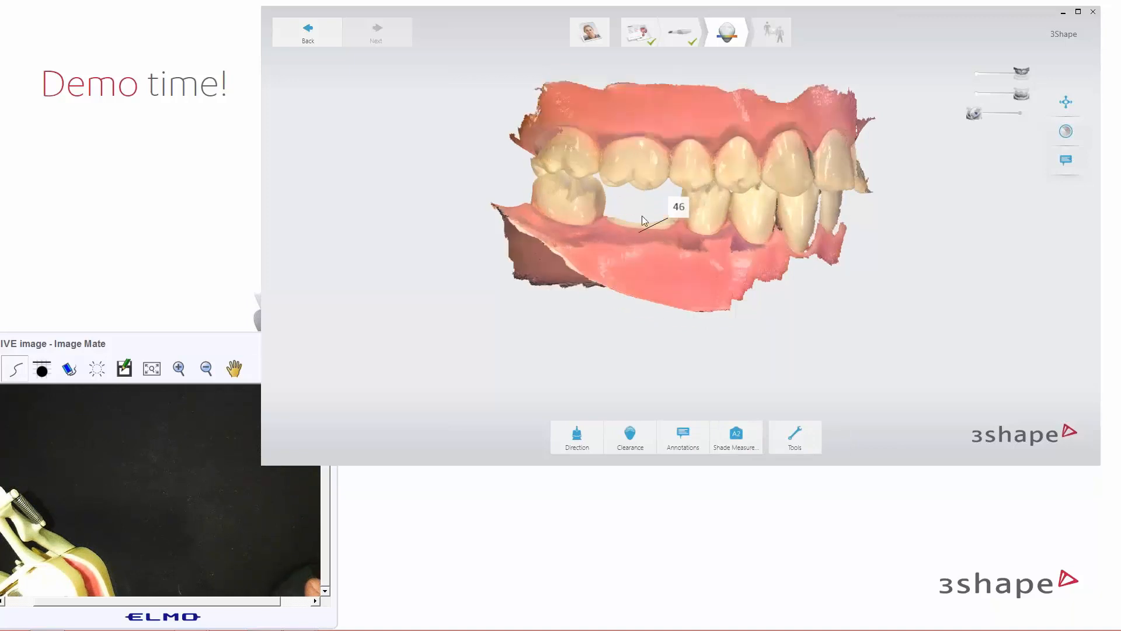
Tilt the bite model to show more of the upper gum
mouse_move(728, 211)
right_down()
mouse_move(727, 228)
mouse_move(723, 218)
right_up()
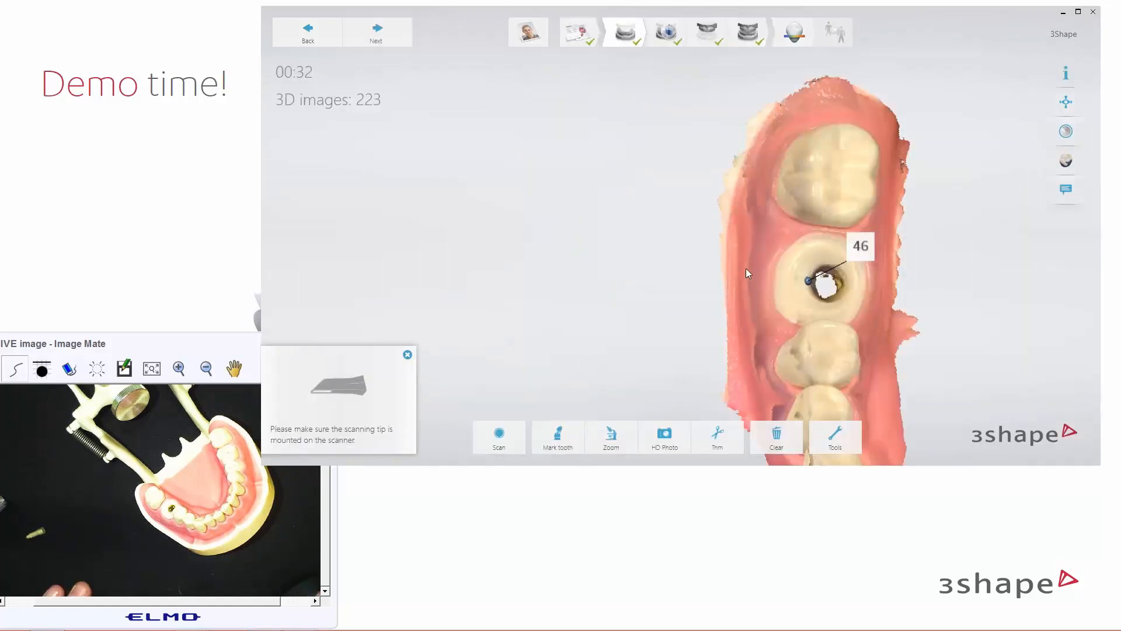
Clear the scan data from Tools, accepting the Locked scan warning, to reach the case list
middle_drag(745, 268, 659, 239)
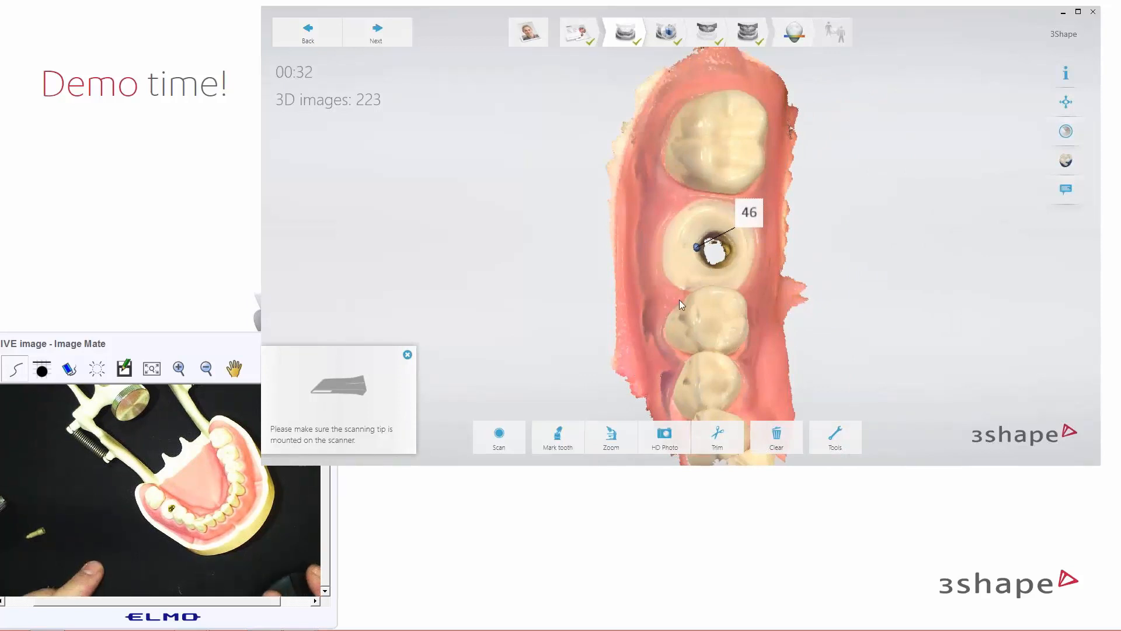
right_drag(691, 256, 685, 257)
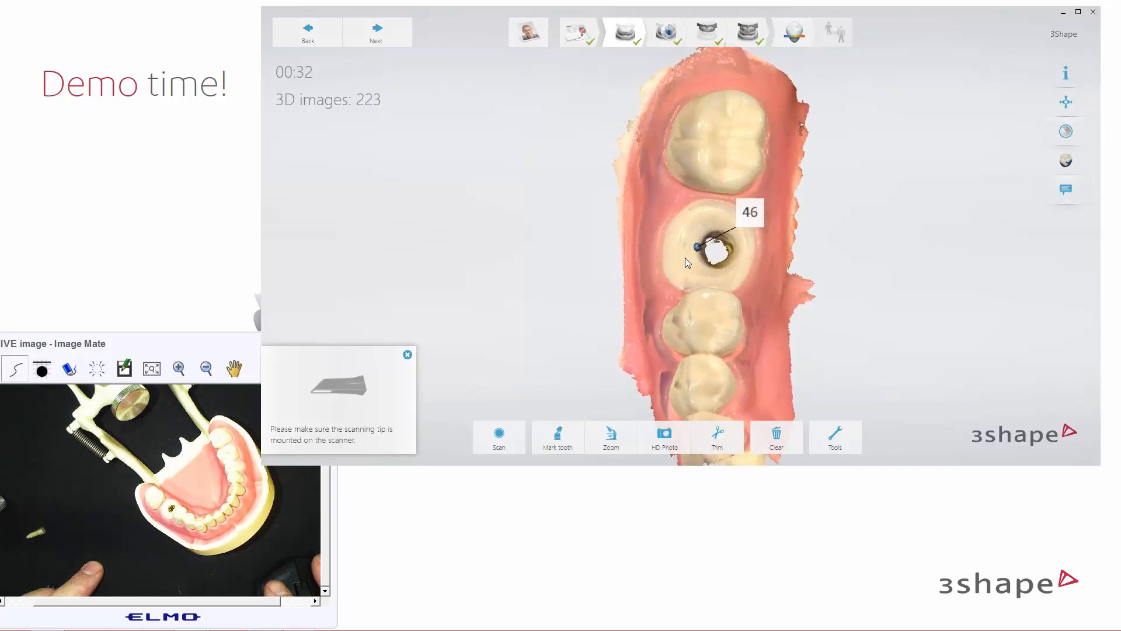
click(834, 441)
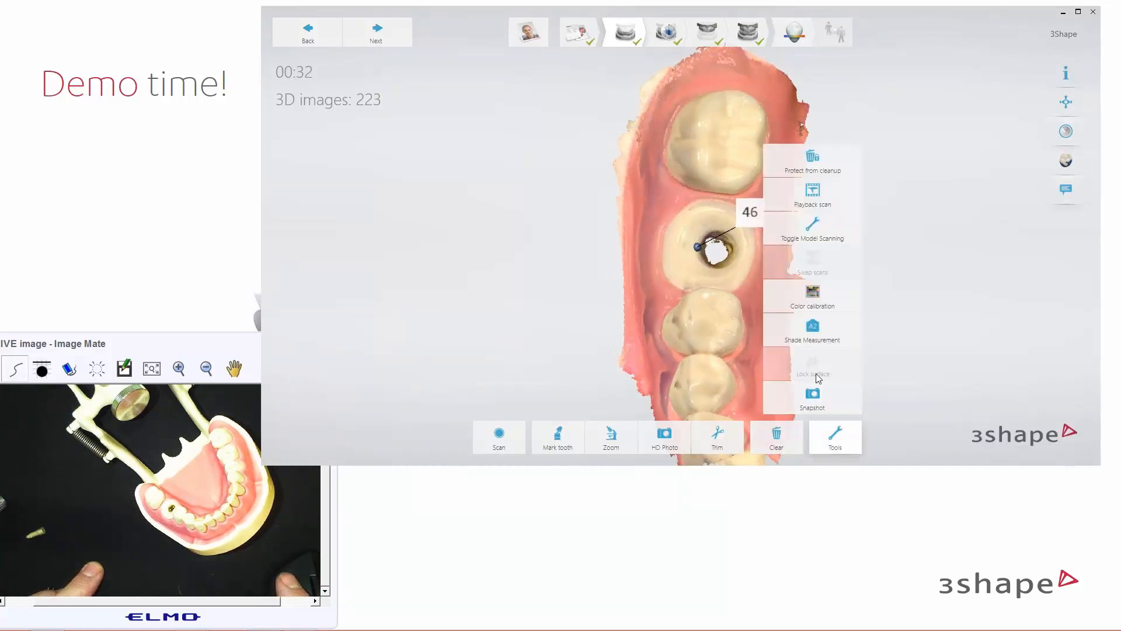
click(644, 323)
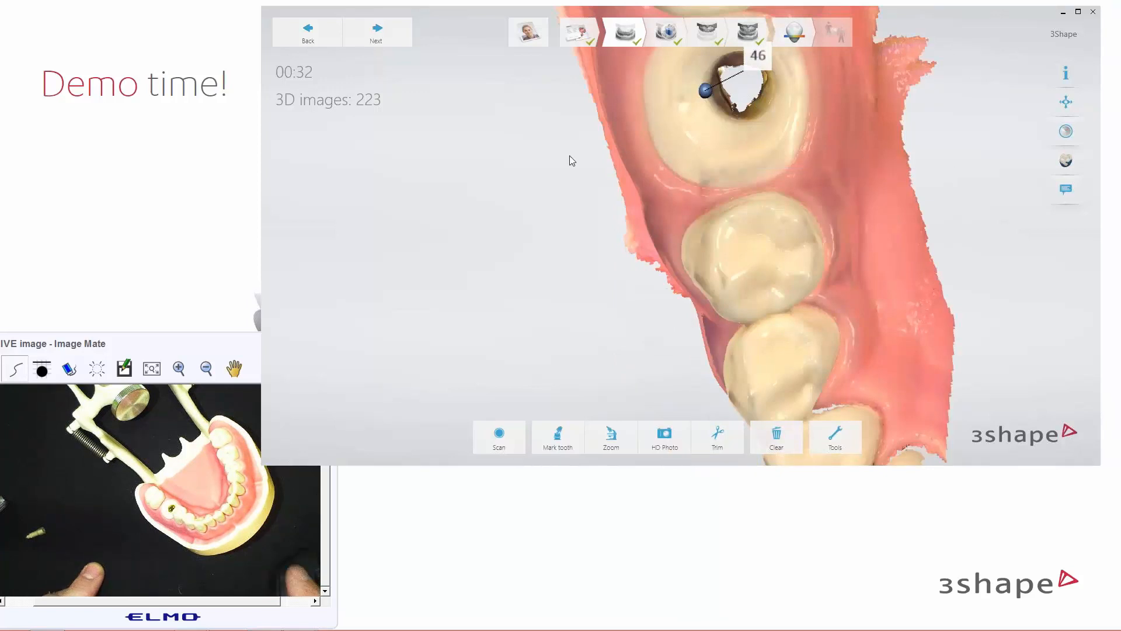
click(783, 435)
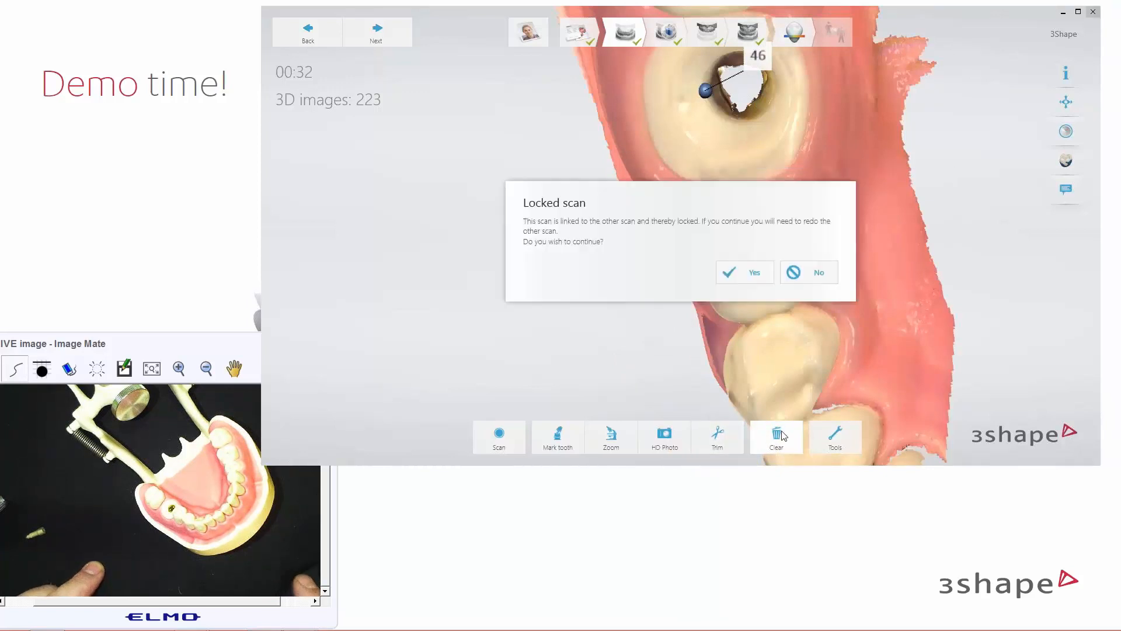
click(745, 272)
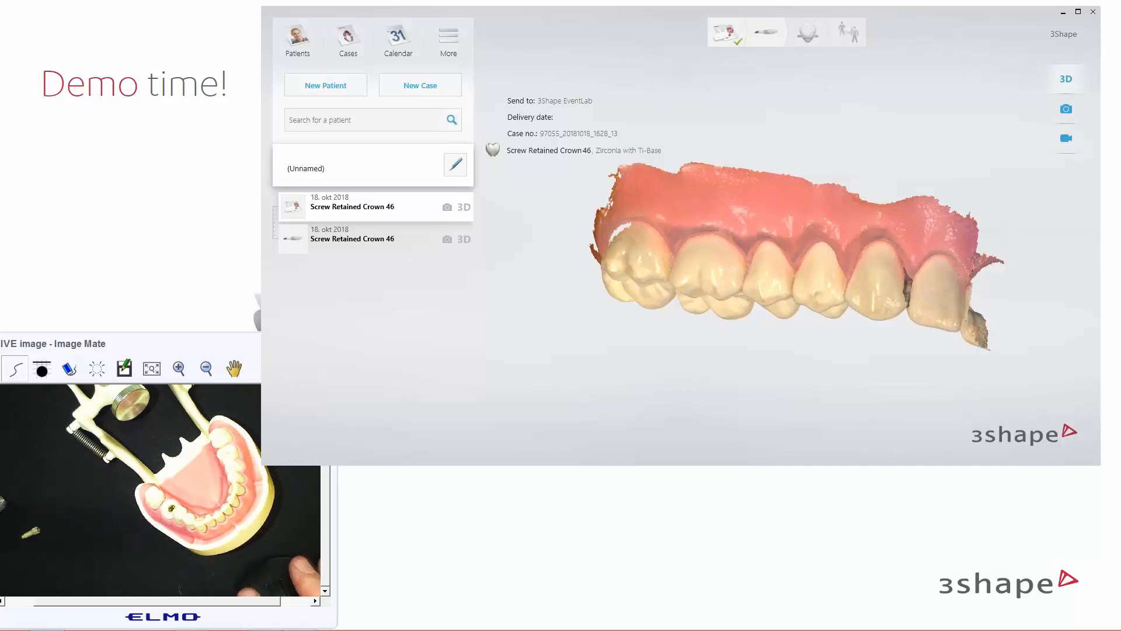
Bring the Demo time! slideshow forward and advance to slide 14, 3Shape Community
click(495, 550)
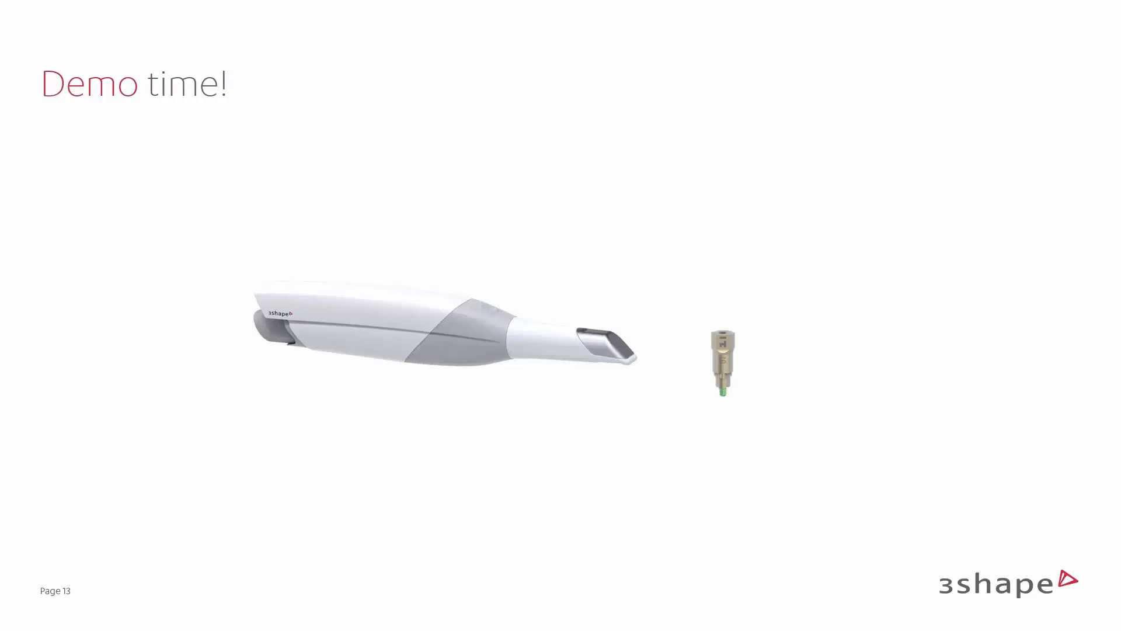
key(Right)
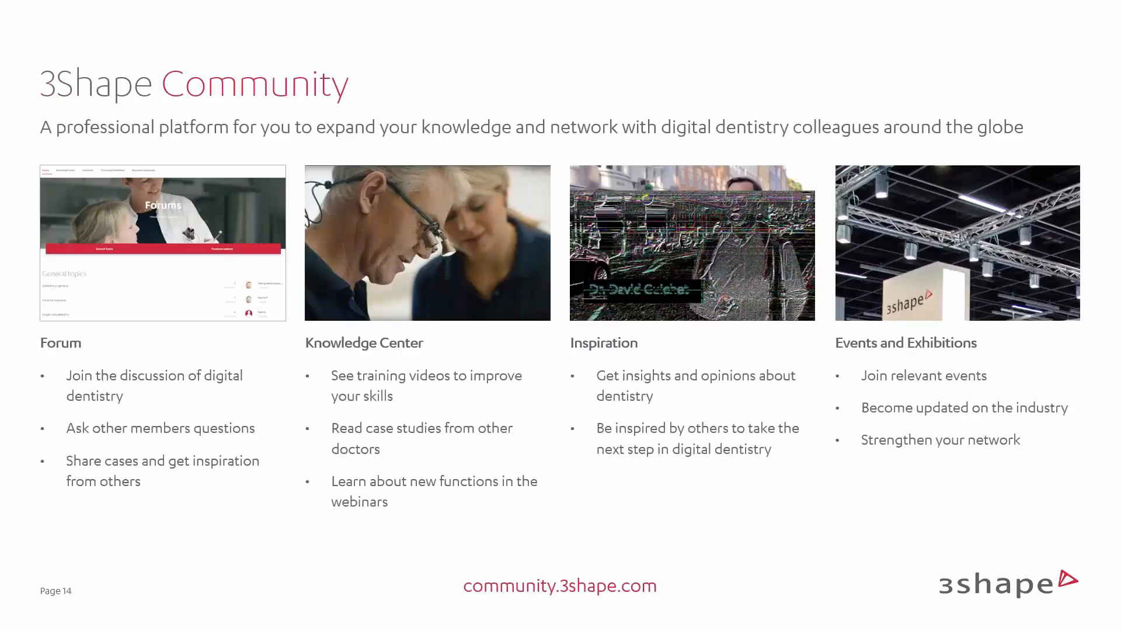